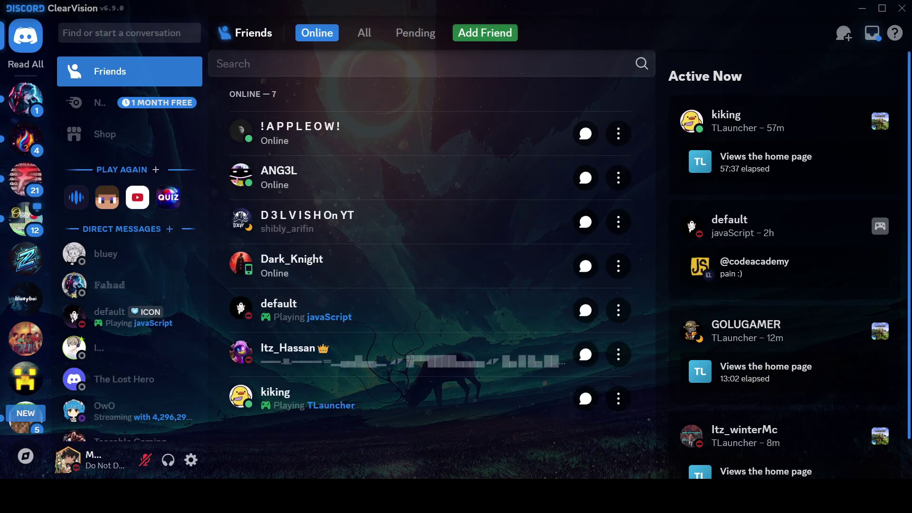
Open the user settings and review the options on the Vencord settings page
{"action": "left_click", "coordinate": [192, 461]}
{"action": "scroll", "coordinate": [129, 327], "scroll_direction": "down", "scroll_amount": 2}
{"action": "scroll", "coordinate": [126, 323], "scroll_direction": "down", "scroll_amount": 2}
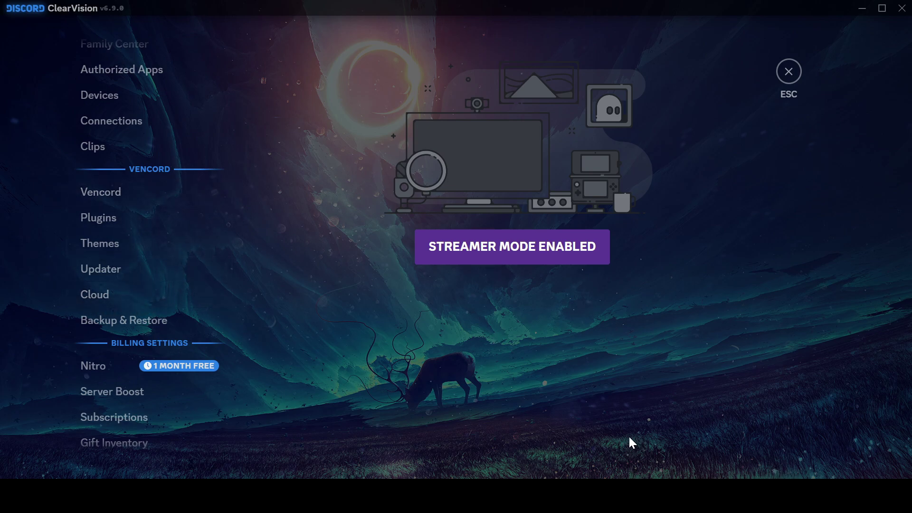
{"action": "left_click", "coordinate": [87, 196]}
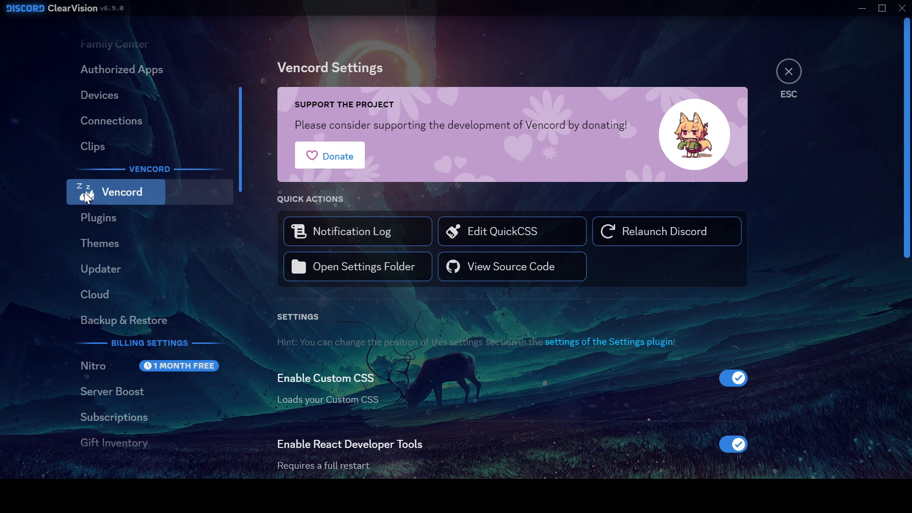
{"action": "scroll", "coordinate": [320, 261], "scroll_direction": "down", "scroll_amount": 5}
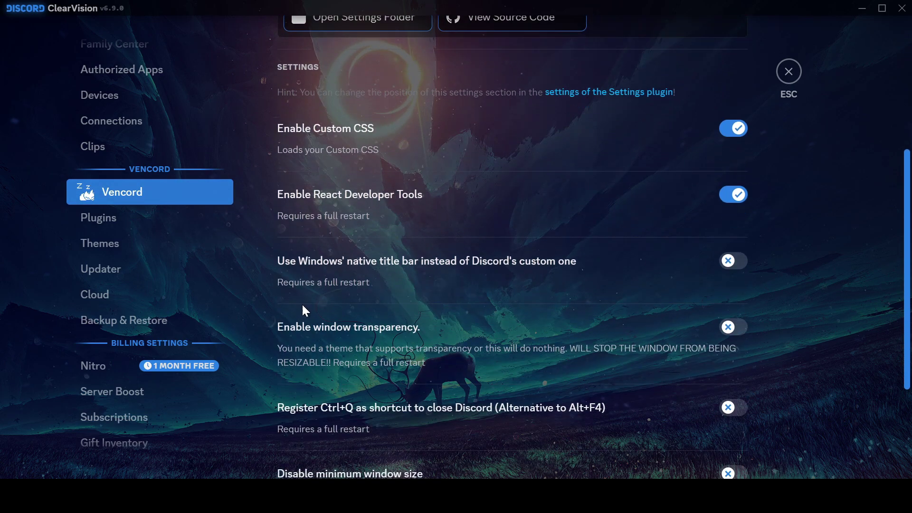
{"action": "scroll", "coordinate": [304, 311], "scroll_direction": "down", "scroll_amount": 3}
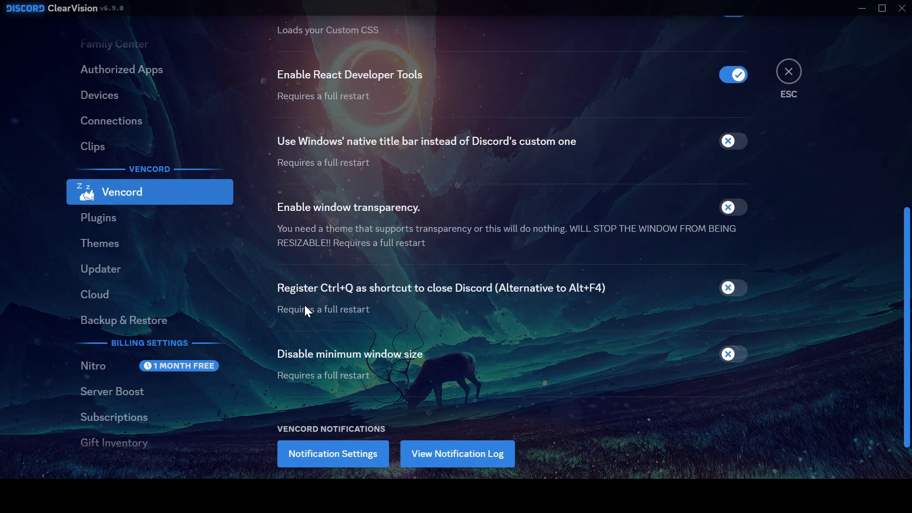
Look through Vencord's plugin list, themes, updater and main settings page, and close the settings
{"action": "left_click", "coordinate": [173, 212]}
{"action": "scroll", "coordinate": [350, 224], "scroll_direction": "down", "scroll_amount": 10}
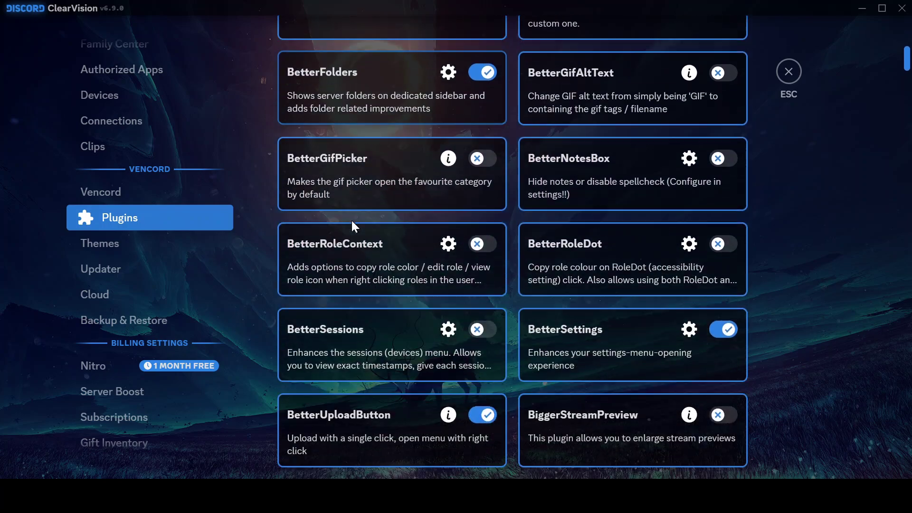
{"action": "scroll", "coordinate": [351, 221], "scroll_direction": "down", "scroll_amount": 20}
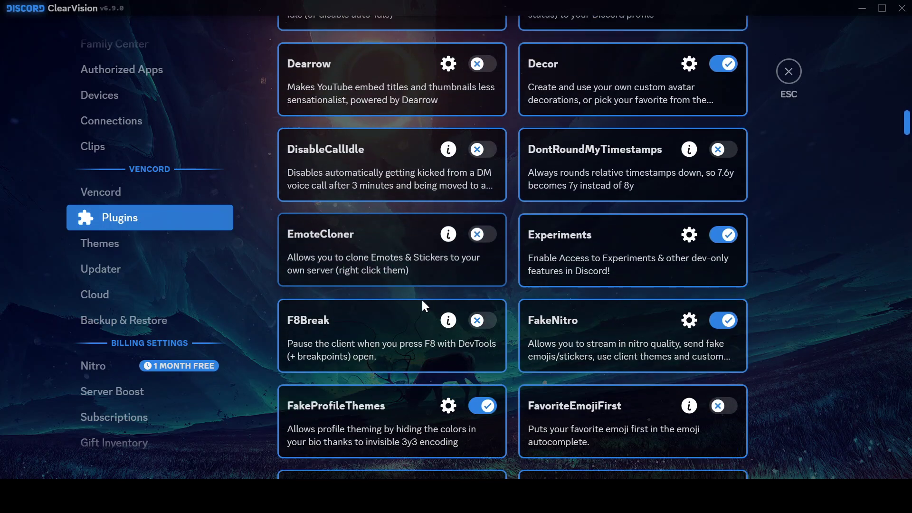
{"action": "scroll", "coordinate": [425, 306], "scroll_direction": "down", "scroll_amount": 7}
{"action": "left_click", "coordinate": [153, 247]}
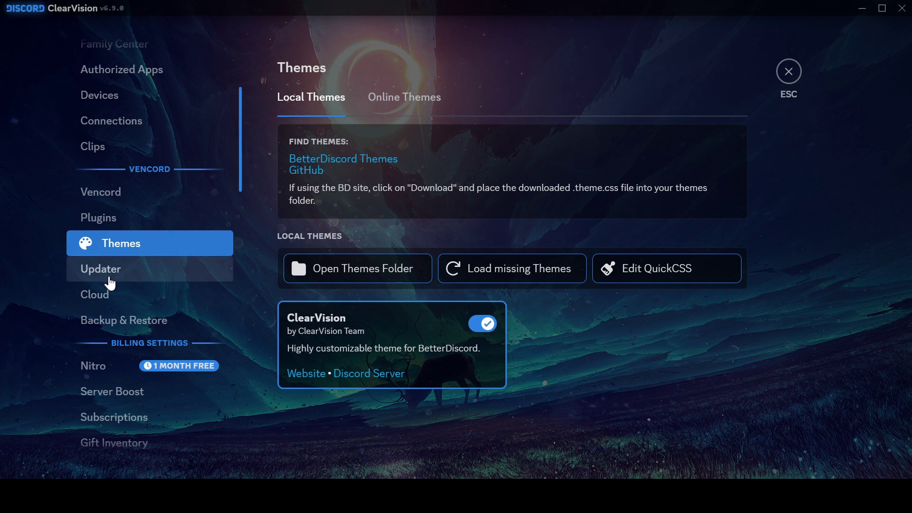
{"action": "left_click", "coordinate": [110, 284]}
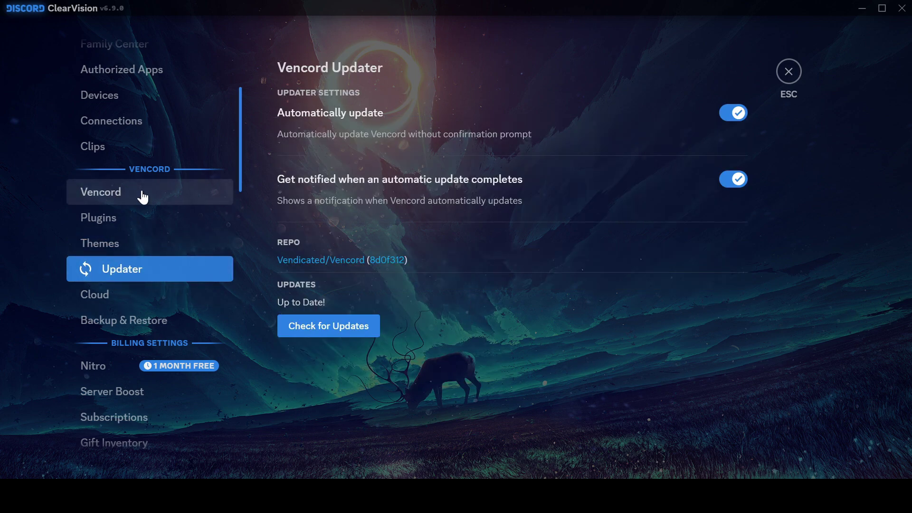
{"action": "left_click", "coordinate": [104, 195]}
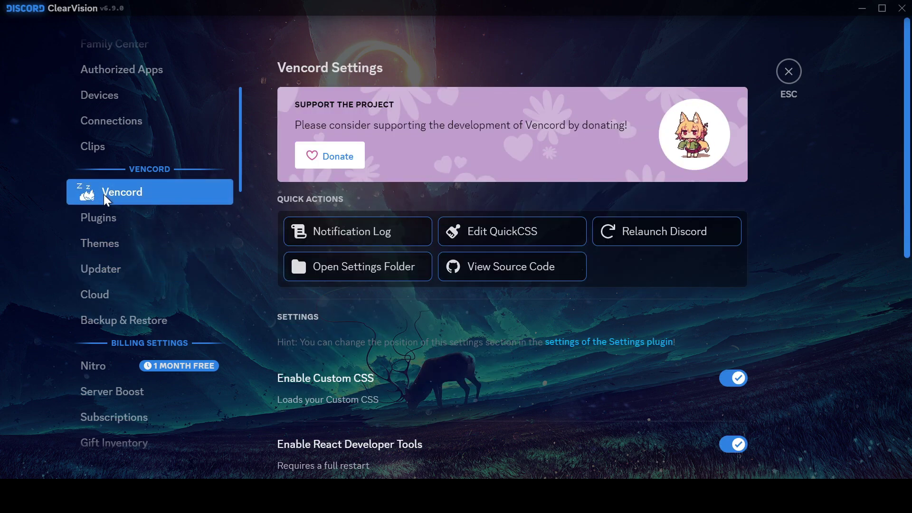
{"action": "key", "text": "Escape"}
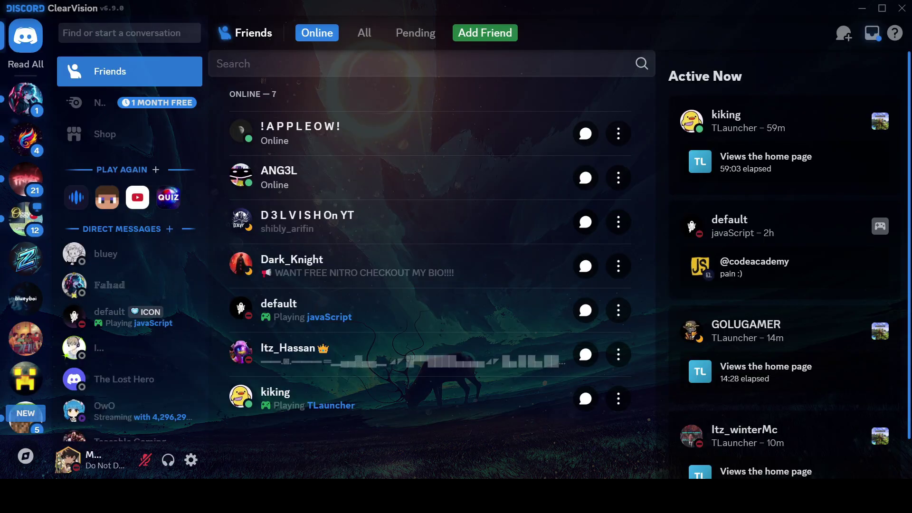
Reopen the user settings and go to the Vencord plugin list
{"action": "left_click", "coordinate": [190, 460]}
{"action": "scroll", "coordinate": [171, 404], "scroll_direction": "down", "scroll_amount": 3}
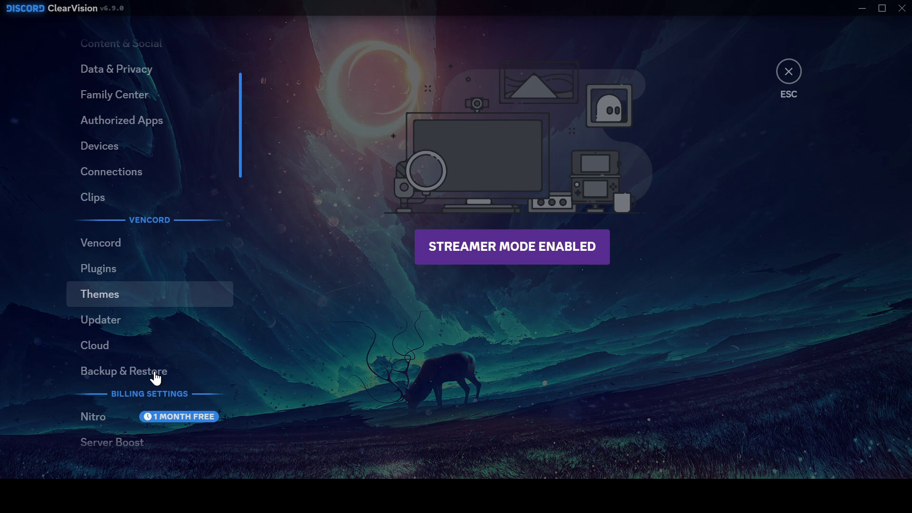
{"action": "scroll", "coordinate": [154, 377], "scroll_direction": "down", "scroll_amount": 1}
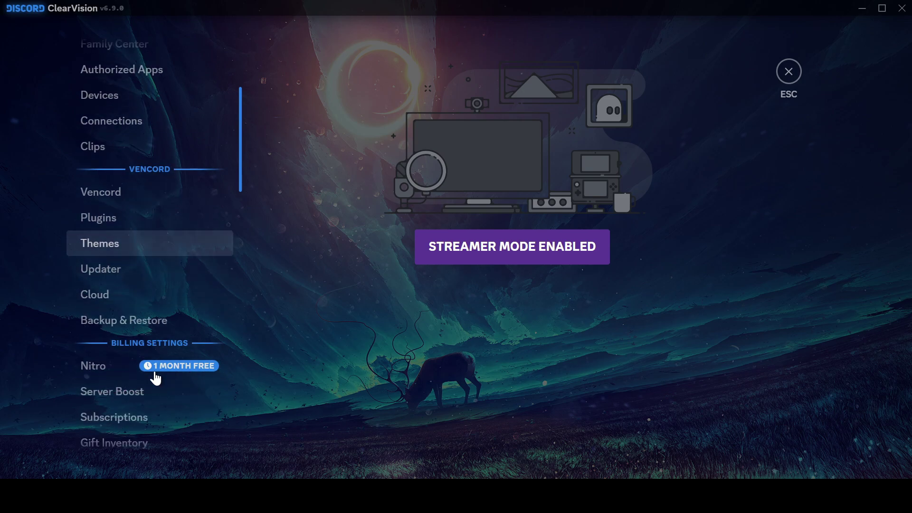
{"action": "left_click", "coordinate": [138, 218]}
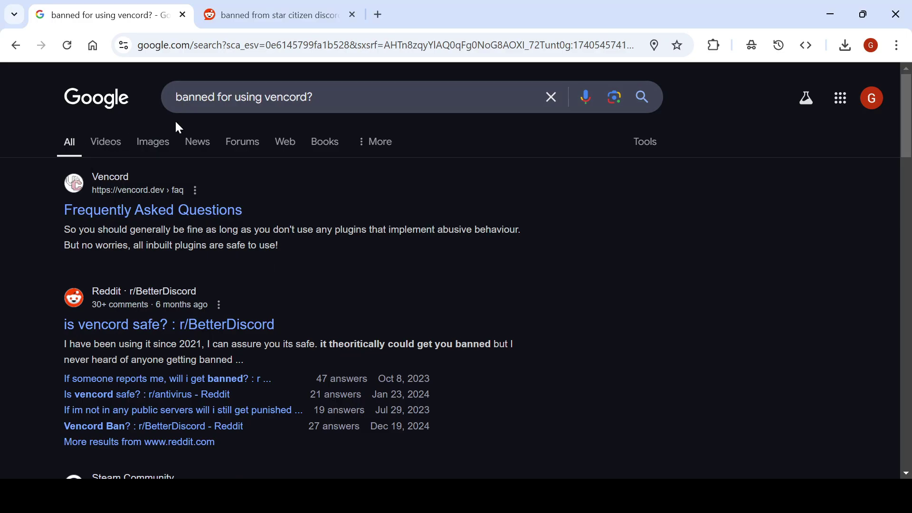
In the browser, examine the image results for "banned for using vencord?" and the Reddit thread about a Star Citizen Discord ban
{"action": "left_click", "coordinate": [155, 142]}
{"action": "scroll", "coordinate": [272, 333], "scroll_direction": "down", "scroll_amount": 5}
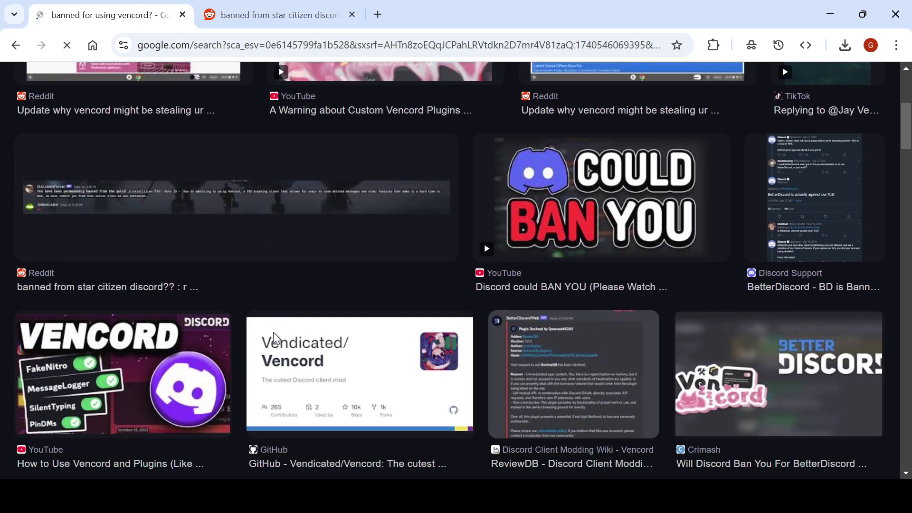
{"action": "scroll", "coordinate": [274, 332], "scroll_direction": "up", "scroll_amount": 4}
{"action": "left_click", "coordinate": [290, 18]}
{"action": "scroll", "coordinate": [345, 281], "scroll_direction": "down", "scroll_amount": 2}
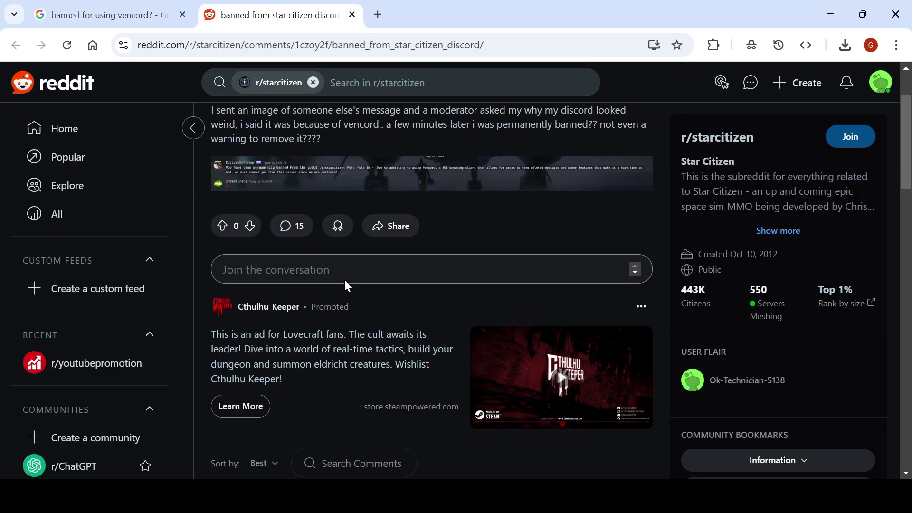
{"action": "scroll", "coordinate": [345, 282], "scroll_direction": "up", "scroll_amount": 2}
{"action": "scroll", "coordinate": [285, 226], "scroll_direction": "down", "scroll_amount": 6}
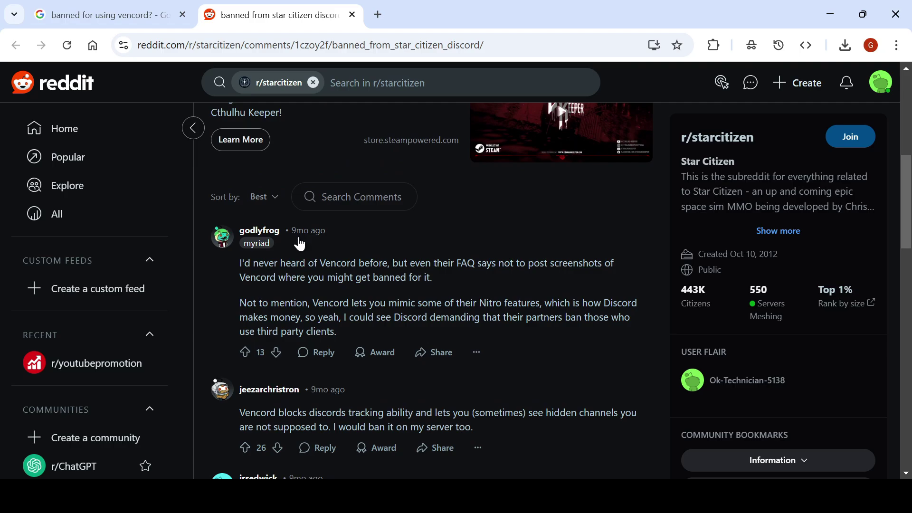
{"action": "scroll", "coordinate": [300, 244], "scroll_direction": "down", "scroll_amount": 8}
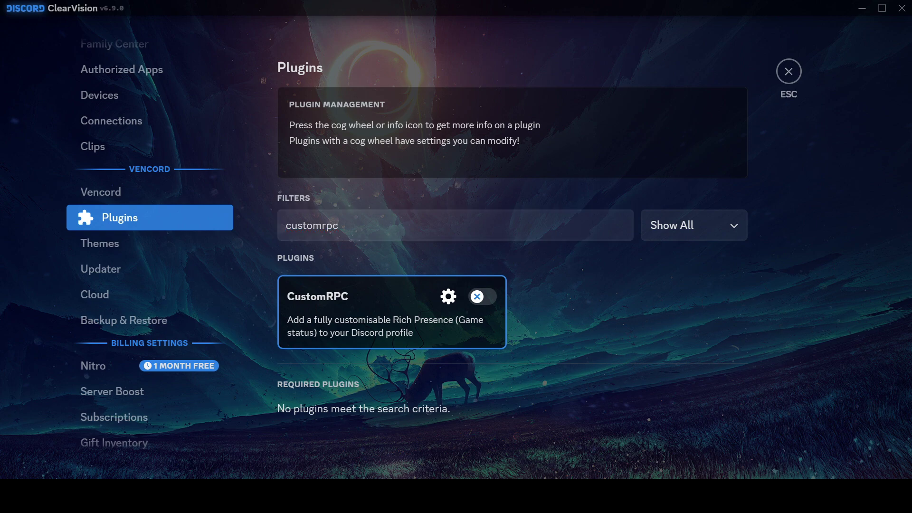
Open the CustomRPC plugin's settings and clear the application ID and application name
{"action": "left_click", "coordinate": [449, 299]}
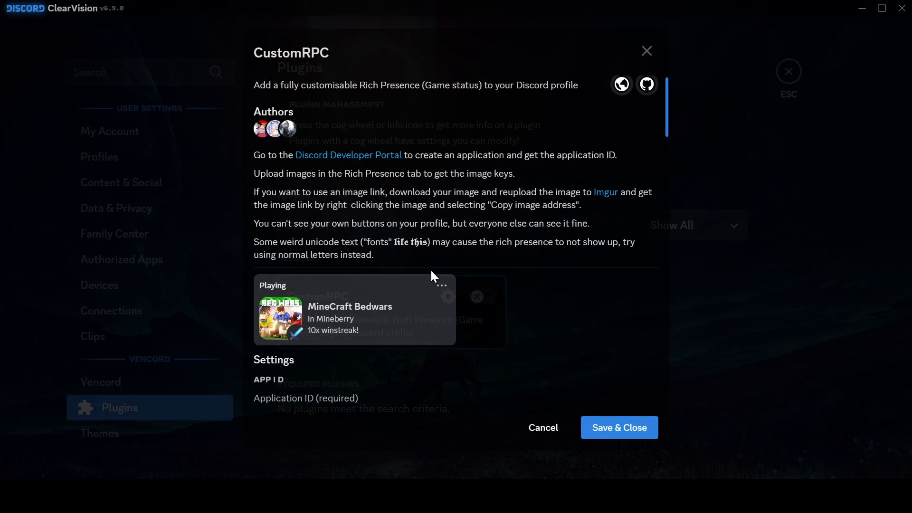
{"action": "scroll", "coordinate": [431, 270], "scroll_direction": "down", "scroll_amount": 2}
{"action": "scroll", "coordinate": [431, 273], "scroll_direction": "down", "scroll_amount": 2}
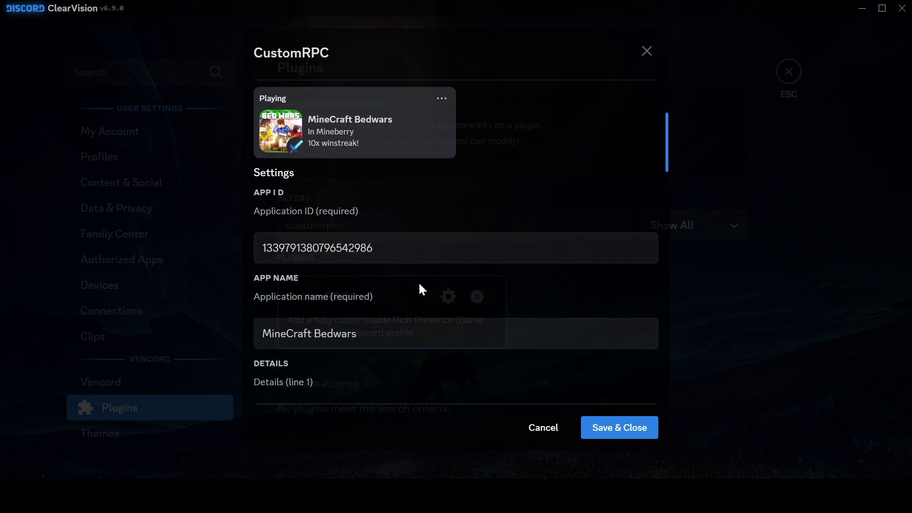
{"action": "left_click", "coordinate": [411, 254]}
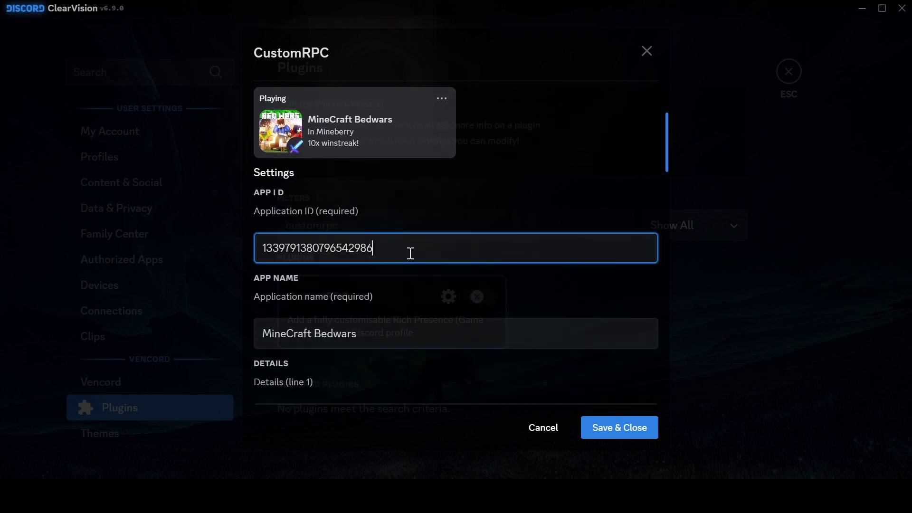
{"action": "key", "text": "ctrl+a"}
{"action": "key", "text": "BackSpace"}
{"action": "left_click", "coordinate": [373, 346]}
{"action": "key", "text": "ctrl+a"}
{"action": "key", "text": "BackSpace"}
Clear the remaining CustomRPC text values, including the details line, the big image link and the small image link
{"action": "scroll", "coordinate": [372, 352], "scroll_direction": "down", "scroll_amount": 4}
{"action": "left_click", "coordinate": [361, 254]}
{"action": "key", "text": "ctrl+a"}
{"action": "key", "text": "BackSpace"}
{"action": "scroll", "coordinate": [380, 308], "scroll_direction": "down", "scroll_amount": 12}
{"action": "left_click", "coordinate": [437, 268]}
{"action": "key", "text": "ctrl+a"}
{"action": "key", "text": "BackSpace"}
{"action": "scroll", "coordinate": [436, 268], "scroll_direction": "down", "scroll_amount": 2}
{"action": "left_click", "coordinate": [609, 348]}
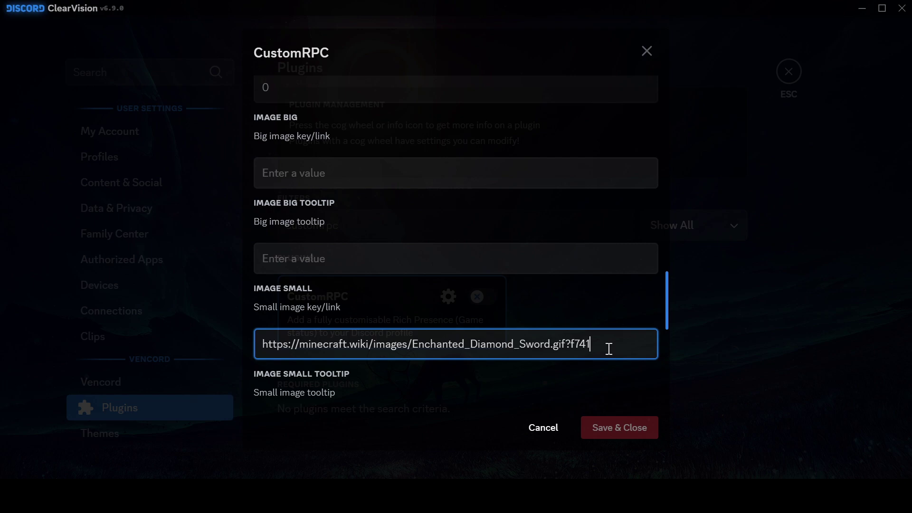
{"action": "key", "text": "ctrl+a"}
{"action": "key", "text": "BackSpace"}
{"action": "left_click", "coordinate": [411, 285]}
{"action": "scroll", "coordinate": [479, 242], "scroll_direction": "up", "scroll_amount": 15}
{"action": "left_click", "coordinate": [313, 202]}
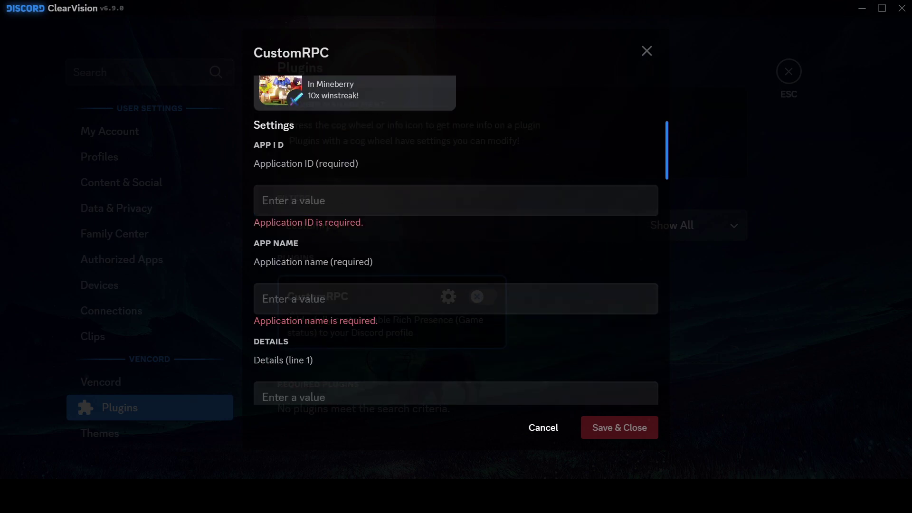
Open the Discord Developer Portal linked in the CustomRPC plugin's instructions
{"action": "scroll", "coordinate": [356, 190], "scroll_direction": "up", "scroll_amount": 5}
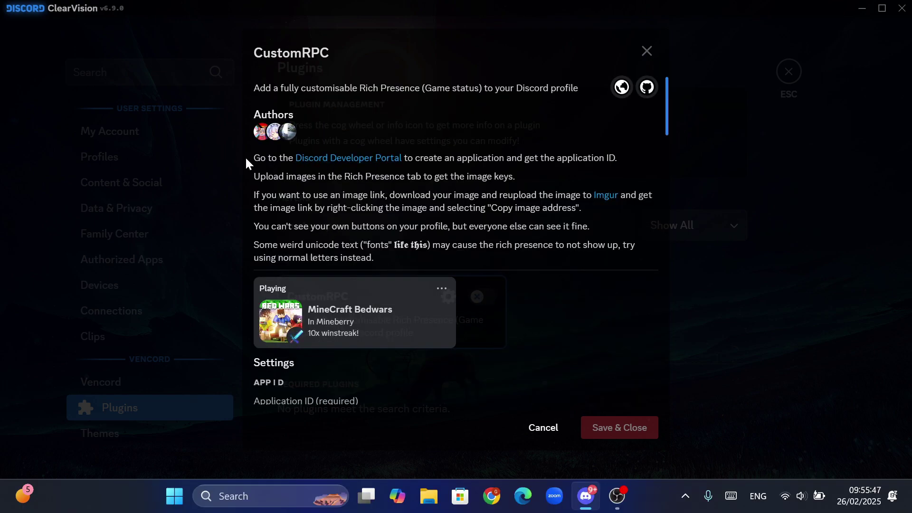
{"action": "left_click_drag", "start_coordinate": [253, 158], "coordinate": [589, 159]}
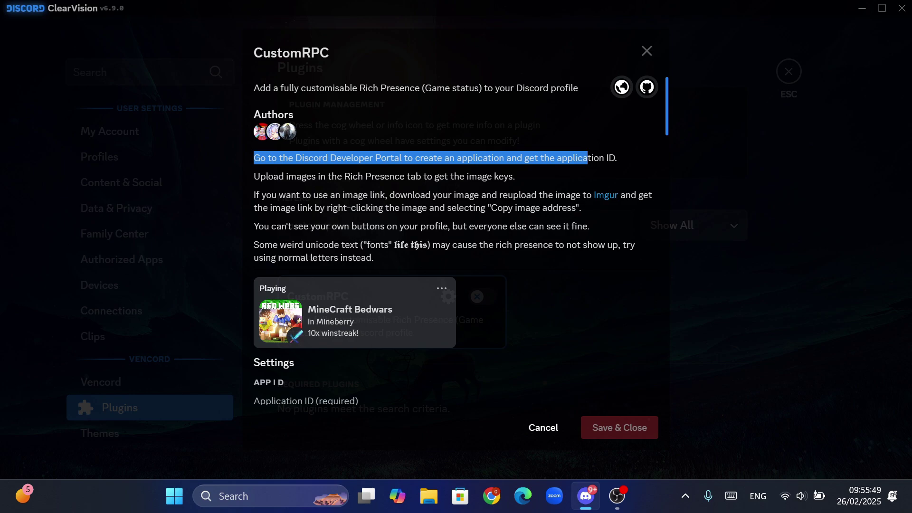
{"action": "left_click", "coordinate": [589, 159]}
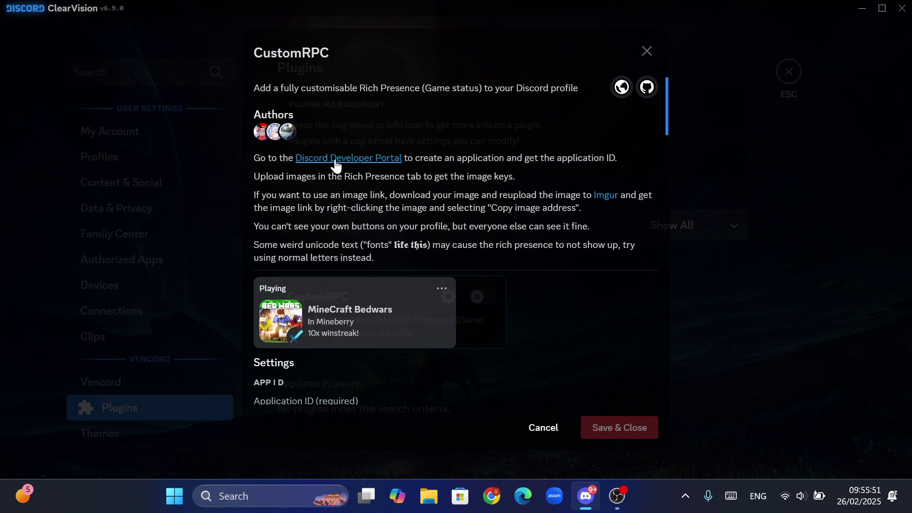
{"action": "left_click", "coordinate": [336, 161]}
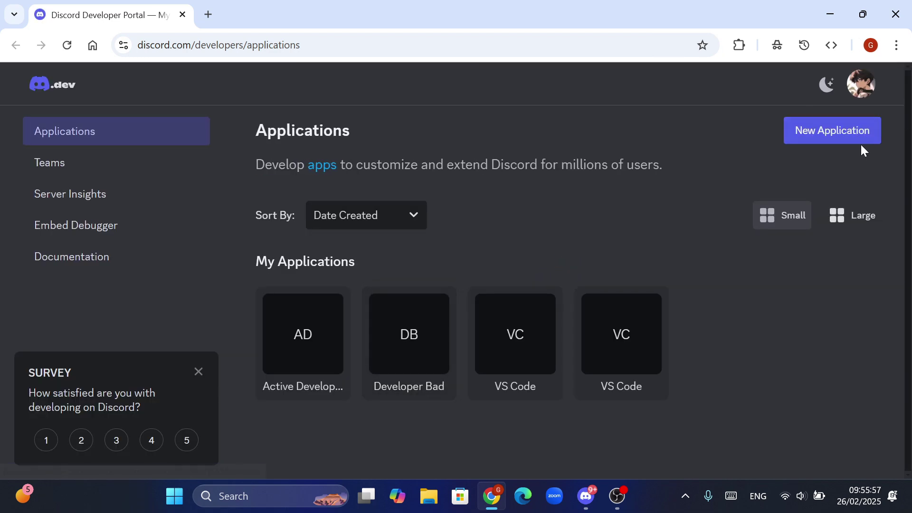
Create a new application named CustomRPC, accepting the developer terms and completing the human verification
{"action": "left_click", "coordinate": [816, 133]}
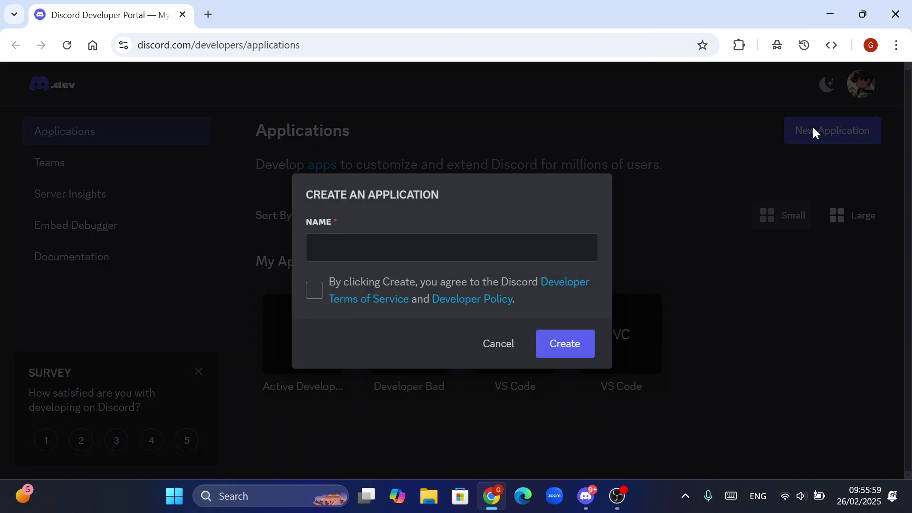
{"action": "left_click", "coordinate": [364, 258]}
{"action": "type", "text": "C"}
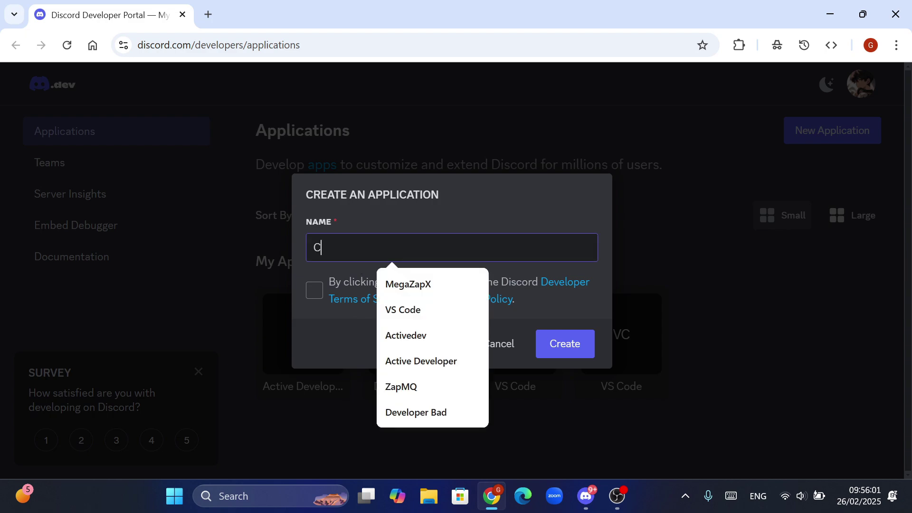
{"action": "type", "text": "ustomRPC"}
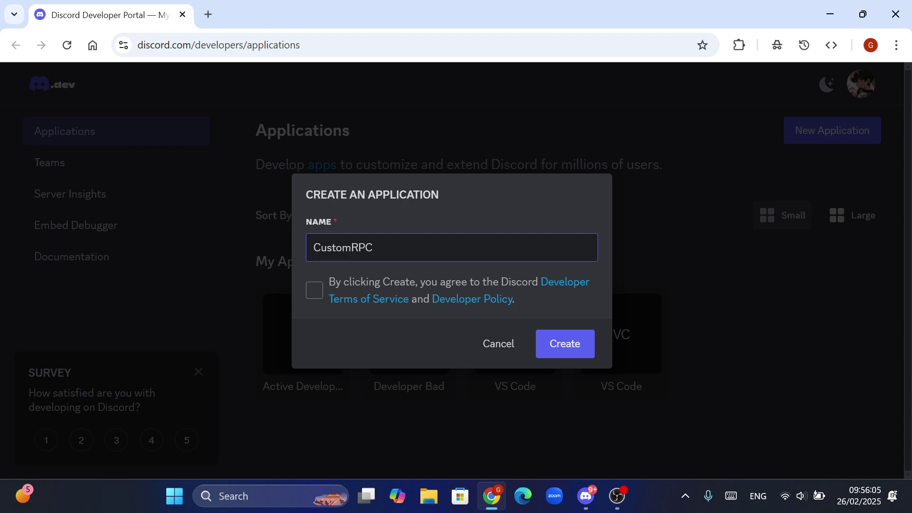
{"action": "left_click", "coordinate": [324, 295]}
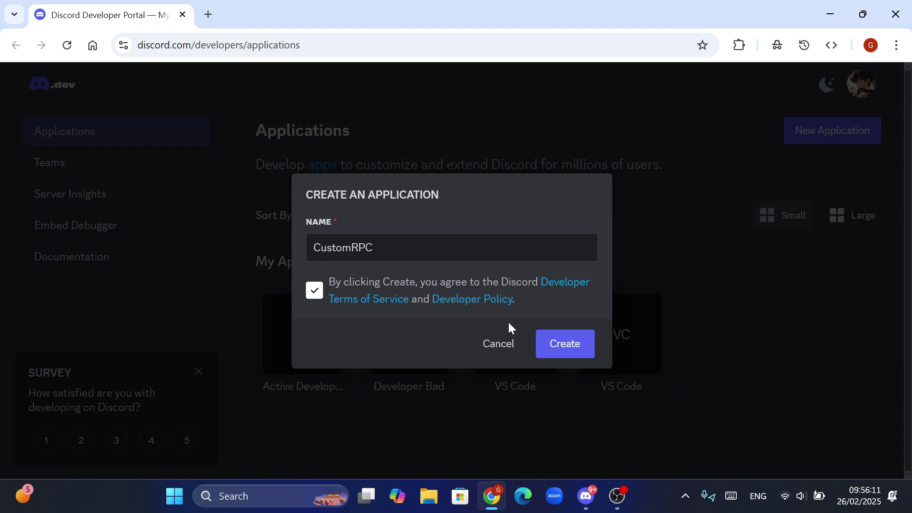
{"action": "left_click", "coordinate": [554, 344]}
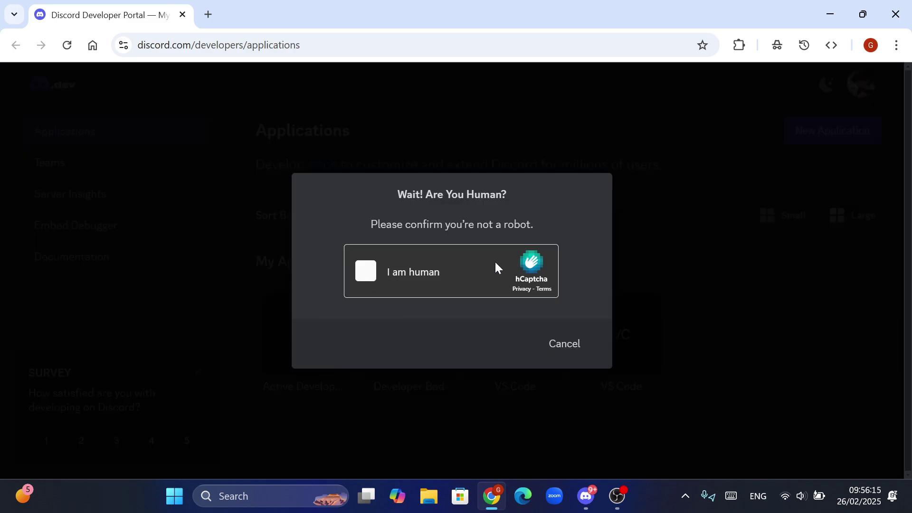
{"action": "left_click", "coordinate": [366, 273]}
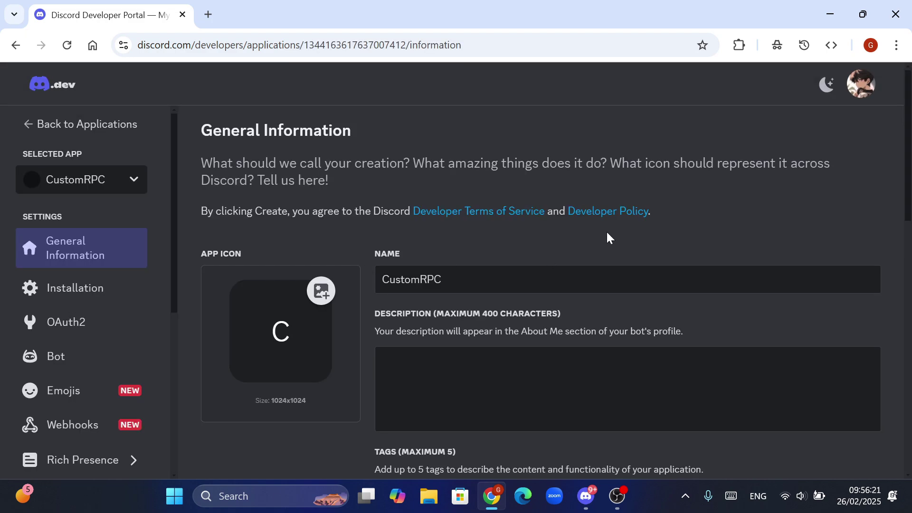
Copy the new application's ID from its general information and switch back to the CustomRPC settings in Discord
{"action": "scroll", "coordinate": [324, 147], "scroll_direction": "down", "scroll_amount": 2}
{"action": "scroll", "coordinate": [311, 153], "scroll_direction": "up", "scroll_amount": 2}
{"action": "scroll", "coordinate": [264, 311], "scroll_direction": "down", "scroll_amount": 6}
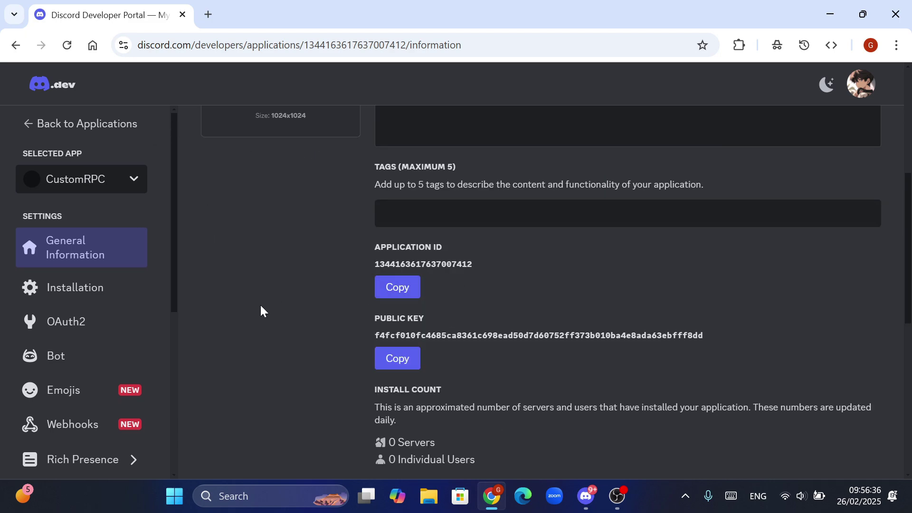
{"action": "left_click", "coordinate": [389, 295]}
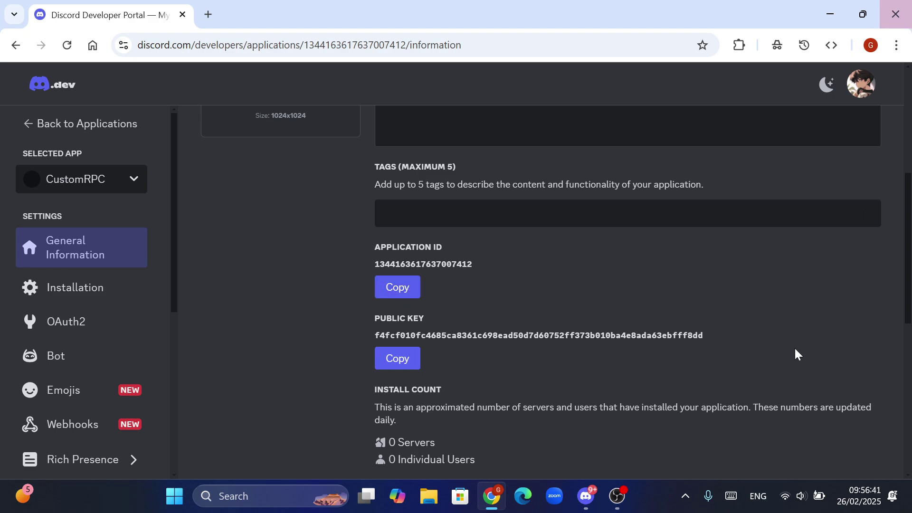
{"action": "left_click", "coordinate": [588, 494]}
{"action": "scroll", "coordinate": [456, 295], "scroll_direction": "down", "scroll_amount": 3}
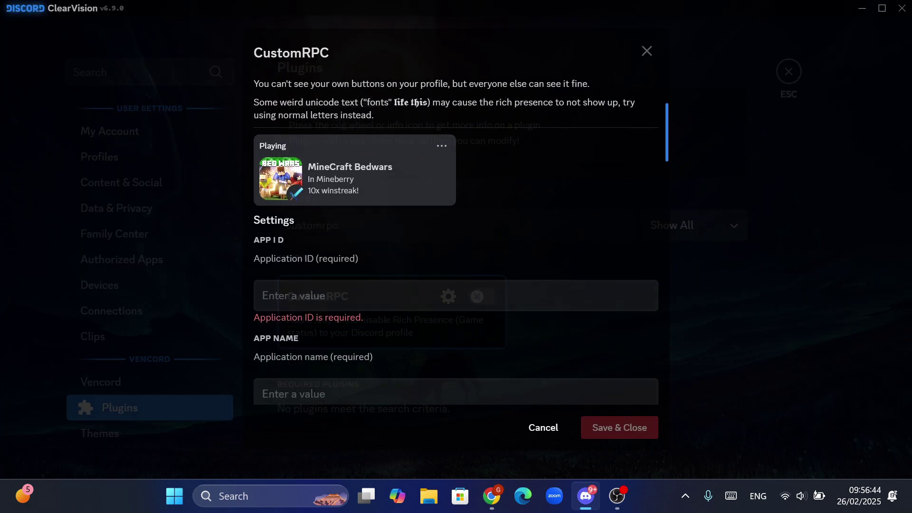
Paste the copied application ID into the required App ID setting of CustomRPC
{"action": "left_click", "coordinate": [456, 295]}
{"action": "triple_click", "coordinate": [392, 250]}
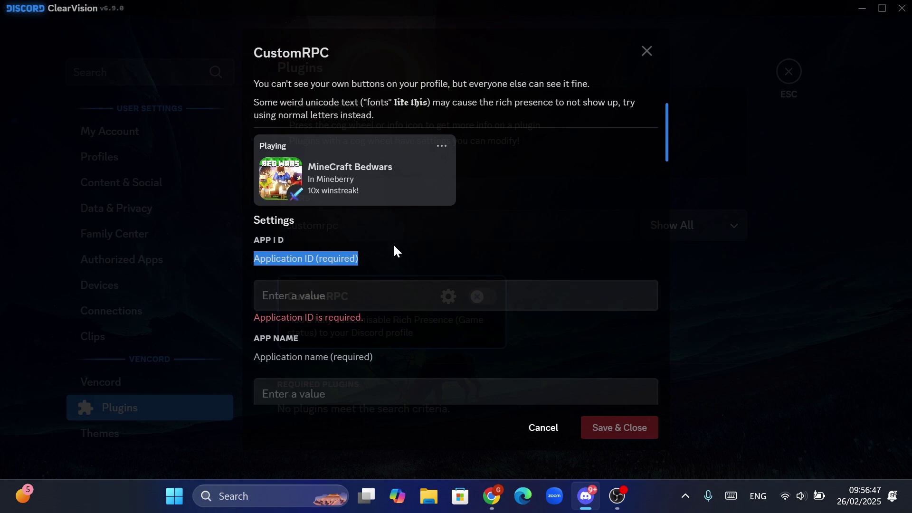
{"action": "left_click", "coordinate": [388, 307]}
{"action": "key", "text": "ctrl+v"}
Set the CustomRPC application name to "Minecraft"
{"action": "scroll", "coordinate": [389, 308], "scroll_direction": "down", "scroll_amount": 1}
{"action": "left_click", "coordinate": [389, 333]}
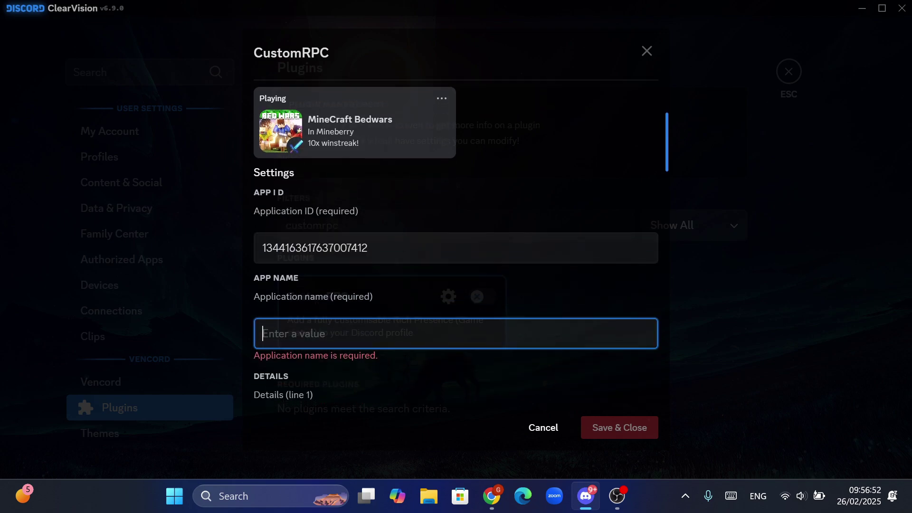
{"action": "scroll", "coordinate": [389, 333], "scroll_direction": "down", "scroll_amount": 2}
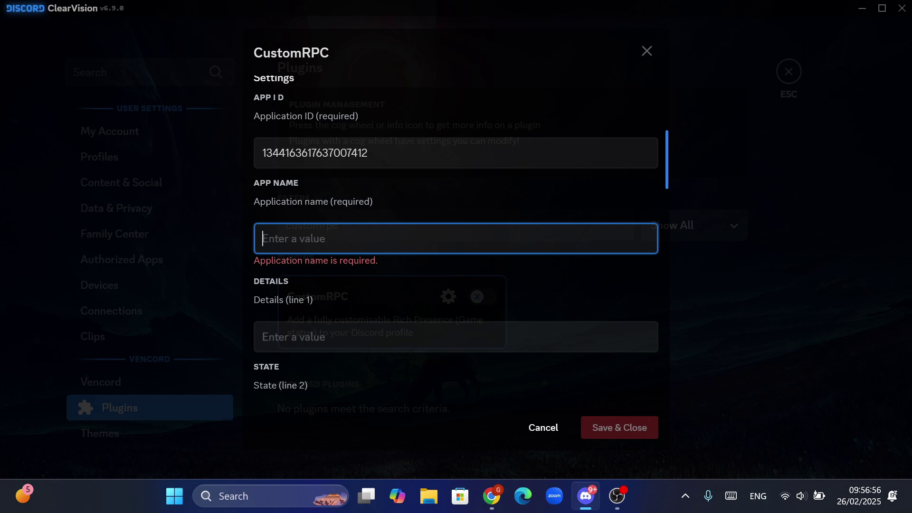
{"action": "type", "text": "M"}
{"action": "type", "text": "inec"}
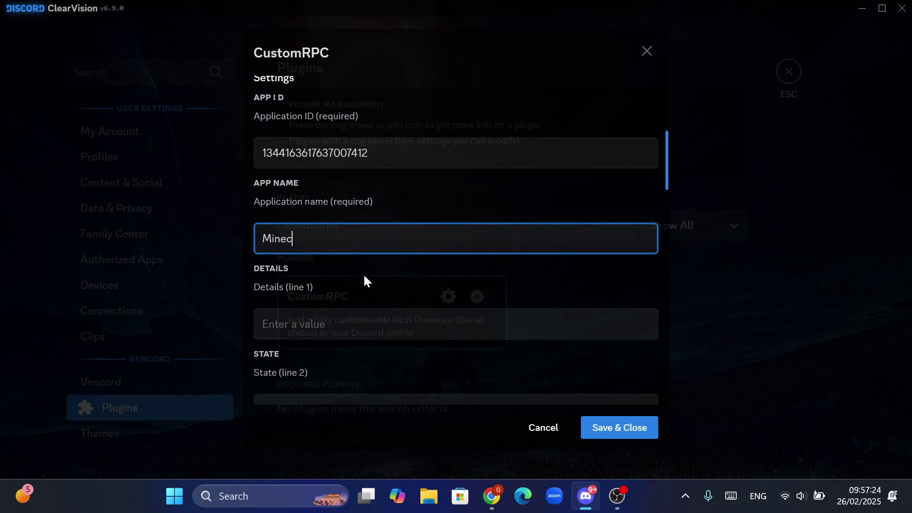
{"action": "type", "text": "raft"}
Set the details line to "Playing Bedwars!" and the state line to "In PikaNetwork"
{"action": "scroll", "coordinate": [315, 257], "scroll_direction": "down", "scroll_amount": 2}
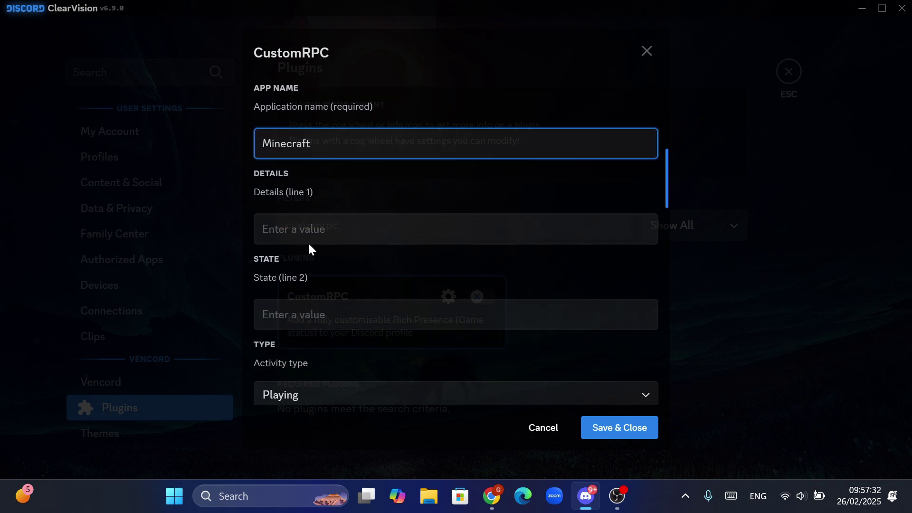
{"action": "left_click", "coordinate": [307, 240]}
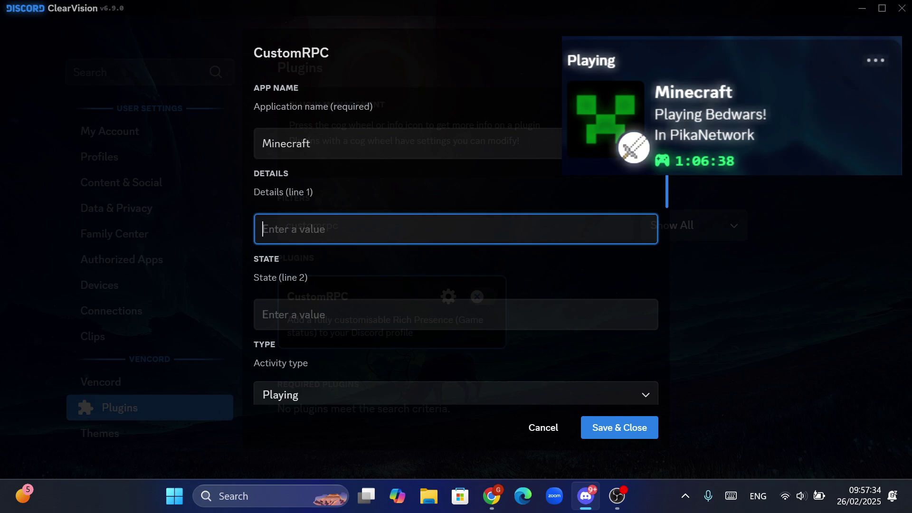
{"action": "type", "text": "Playing"}
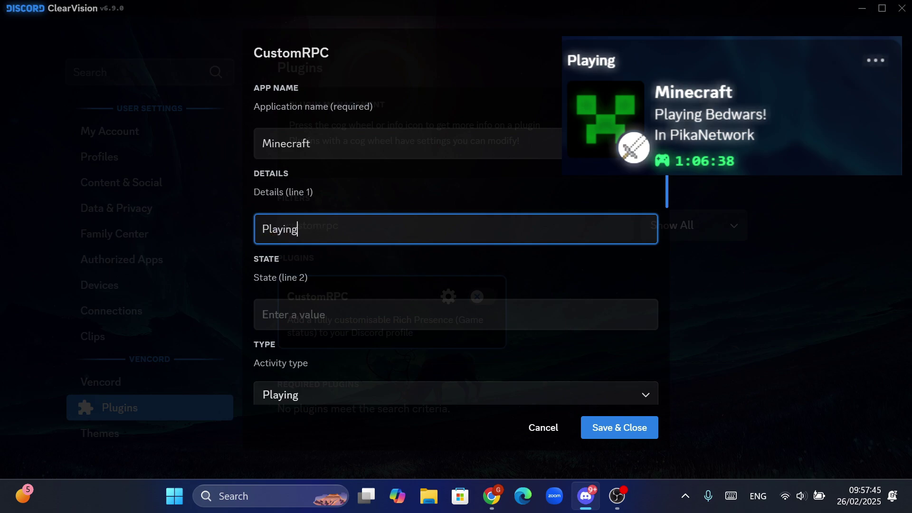
{"action": "type", "text": " Bedwars!"}
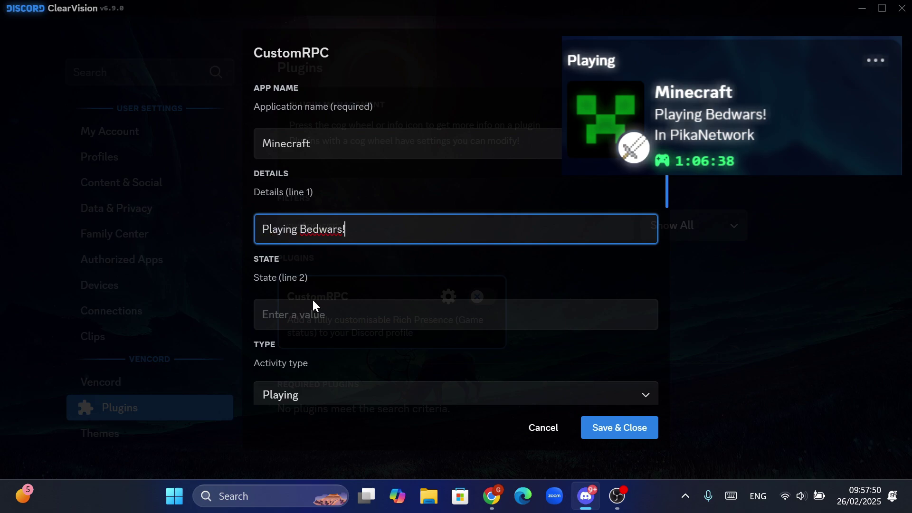
{"action": "key", "text": "Tab"}
{"action": "scroll", "coordinate": [405, 239], "scroll_direction": "down", "scroll_amount": 2}
{"action": "type", "text": "In"}
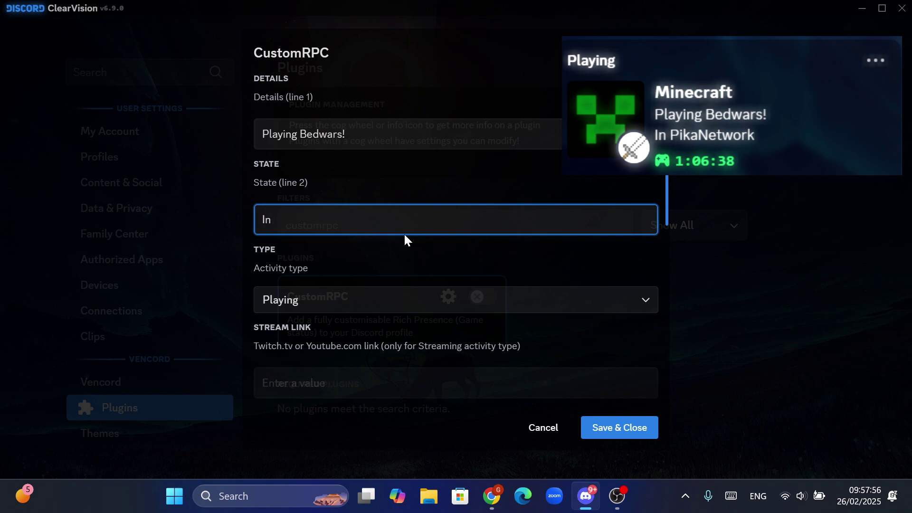
{"action": "type", "text": " PikaNetwork"}
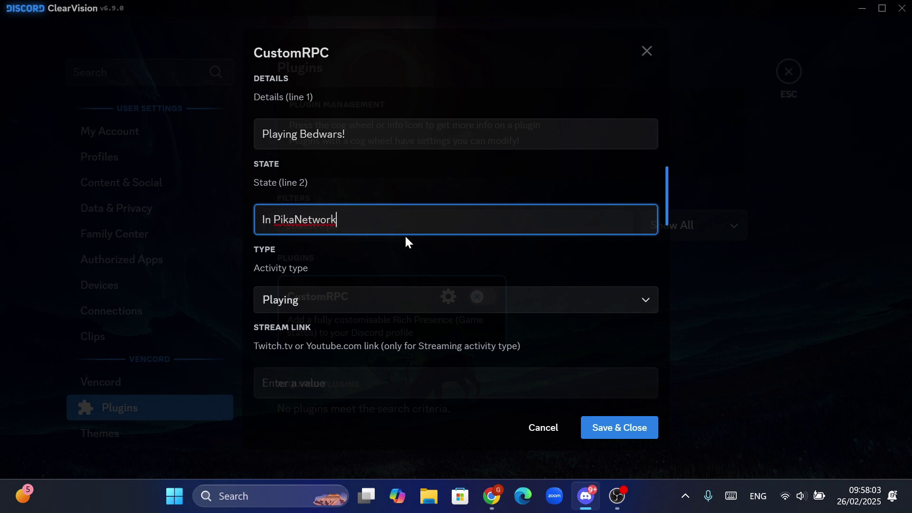
Look through the activity type, stream link and timestamp settings of CustomRPC
{"action": "scroll", "coordinate": [405, 234], "scroll_direction": "down", "scroll_amount": 1}
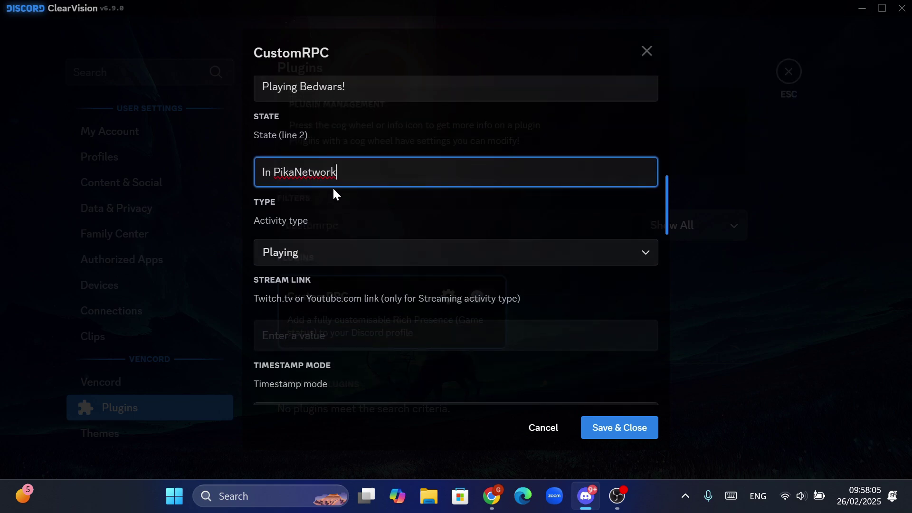
{"action": "scroll", "coordinate": [390, 227], "scroll_direction": "down", "scroll_amount": 1}
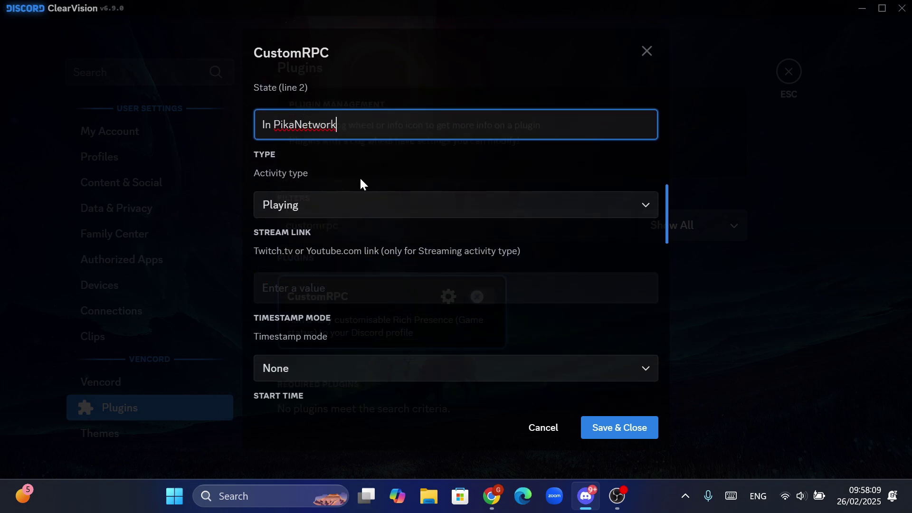
{"action": "scroll", "coordinate": [388, 149], "scroll_direction": "up", "scroll_amount": 2}
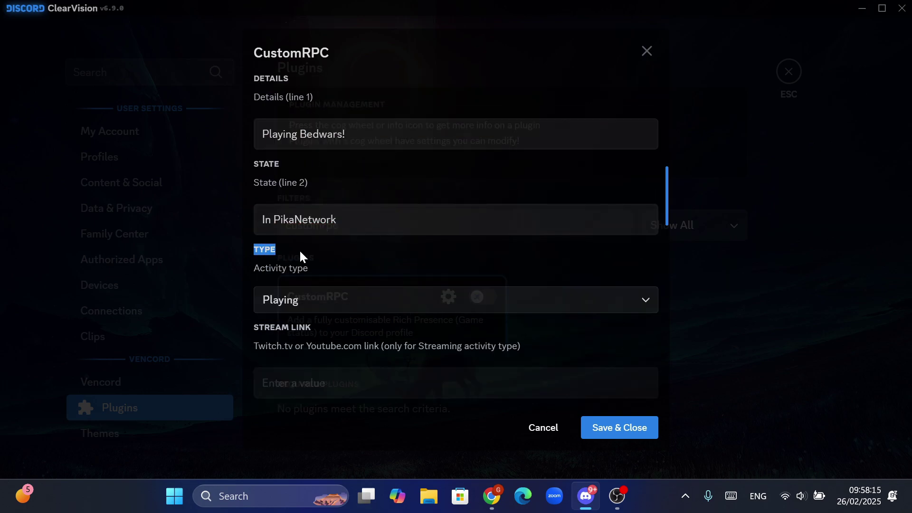
{"action": "left_click", "coordinate": [314, 300]}
{"action": "scroll", "coordinate": [315, 304], "scroll_direction": "down", "scroll_amount": 4}
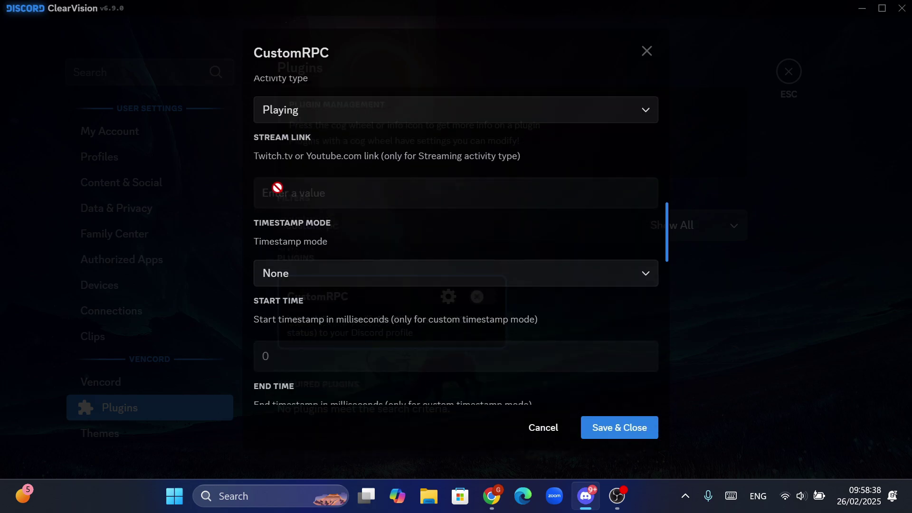
{"action": "scroll", "coordinate": [285, 228], "scroll_direction": "down", "scroll_amount": 6}
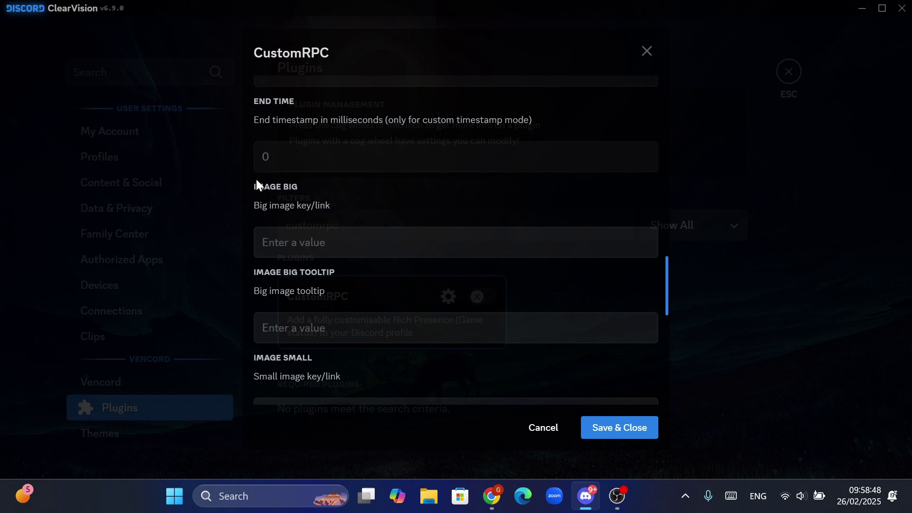
Copy the image address of the green Minecraft zombie GIF on Tenor and paste it as the big image link
{"action": "left_click_drag", "start_coordinate": [249, 188], "coordinate": [306, 188]}
{"action": "left_click_drag", "start_coordinate": [249, 206], "coordinate": [369, 213]}
{"action": "left_click", "coordinate": [385, 208]}
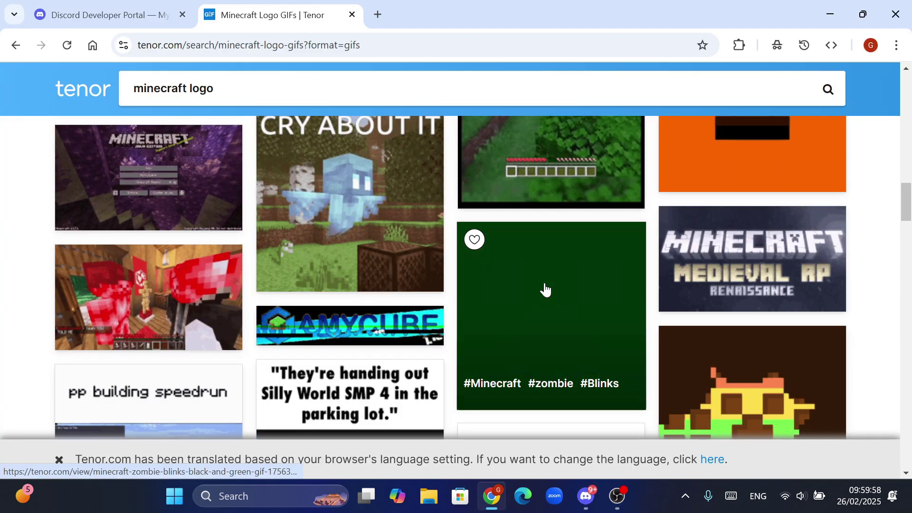
{"action": "right_click", "coordinate": [546, 287]}
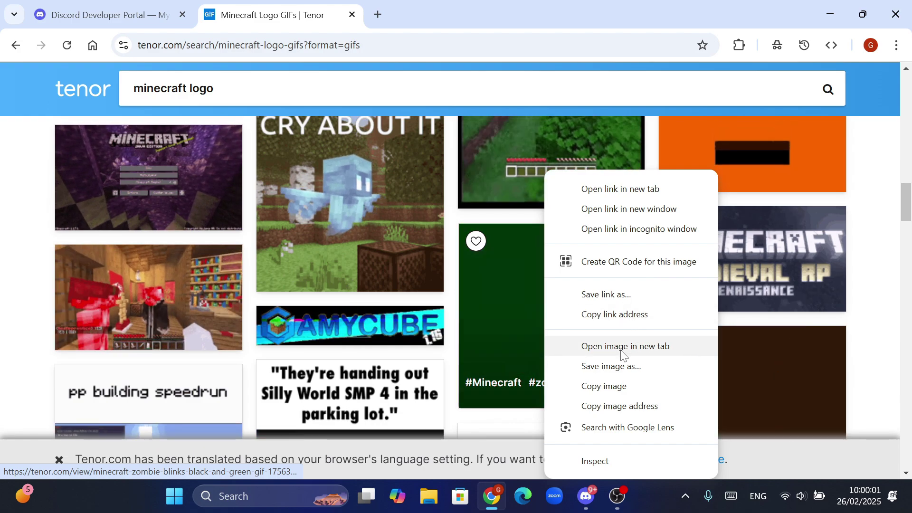
{"action": "left_click", "coordinate": [578, 407]}
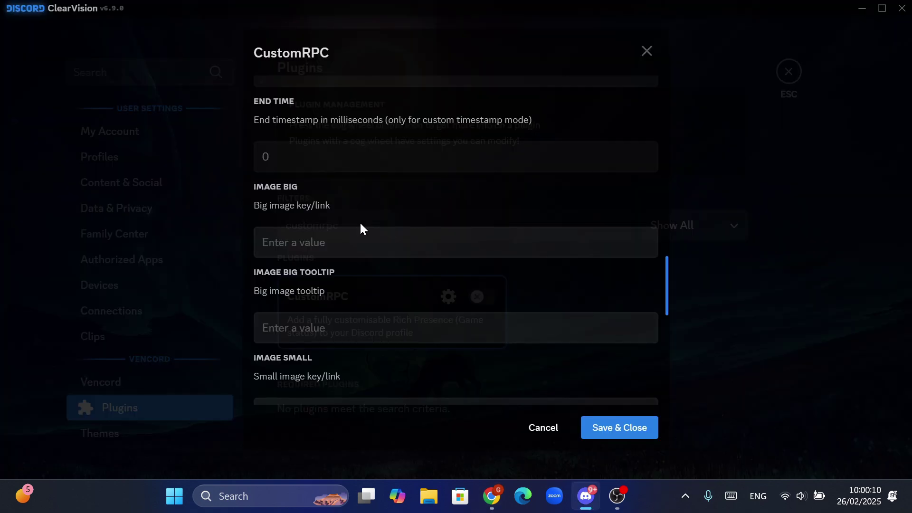
{"action": "left_click", "coordinate": [362, 240]}
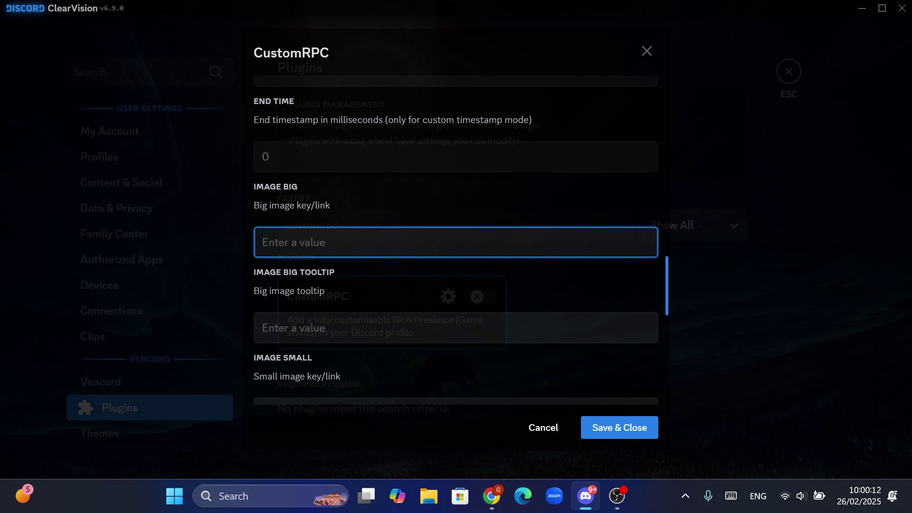
{"action": "key", "text": "ctrl+v"}
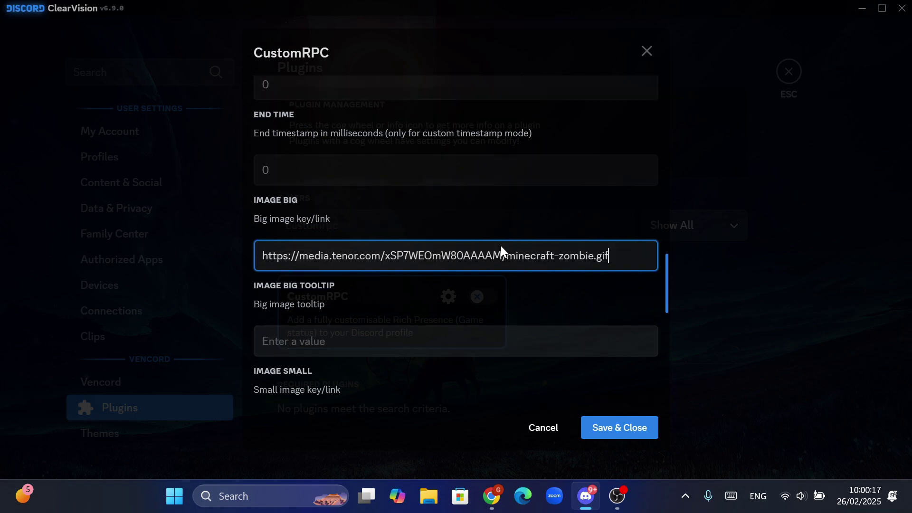
Set the big image tooltip to "Minecraft"
{"action": "scroll", "coordinate": [501, 246], "scroll_direction": "down", "scroll_amount": 1}
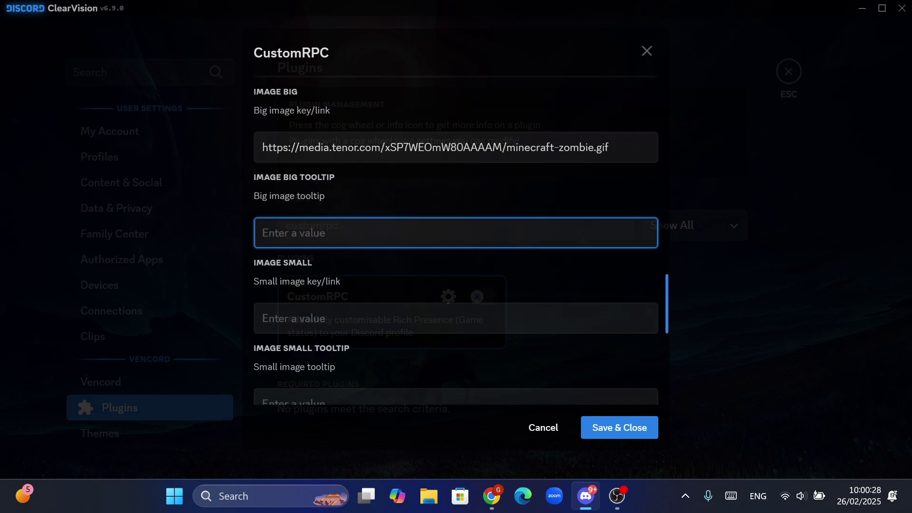
{"action": "type", "text": "Minecraft"}
{"action": "scroll", "coordinate": [456, 237], "scroll_direction": "down", "scroll_amount": 2}
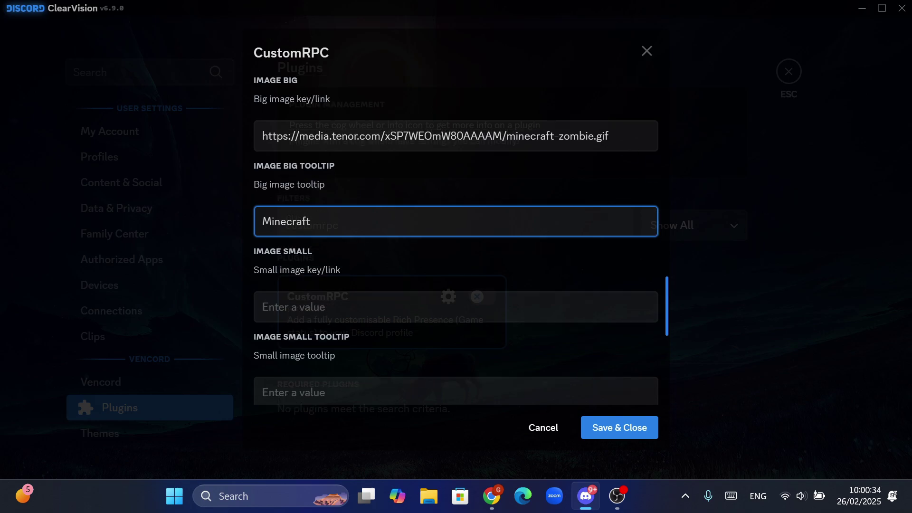
Fill in the small image with the Tenor minecraft-sword.gif link and set its tooltip to "Rank - God"
{"action": "left_click", "coordinate": [263, 223]}
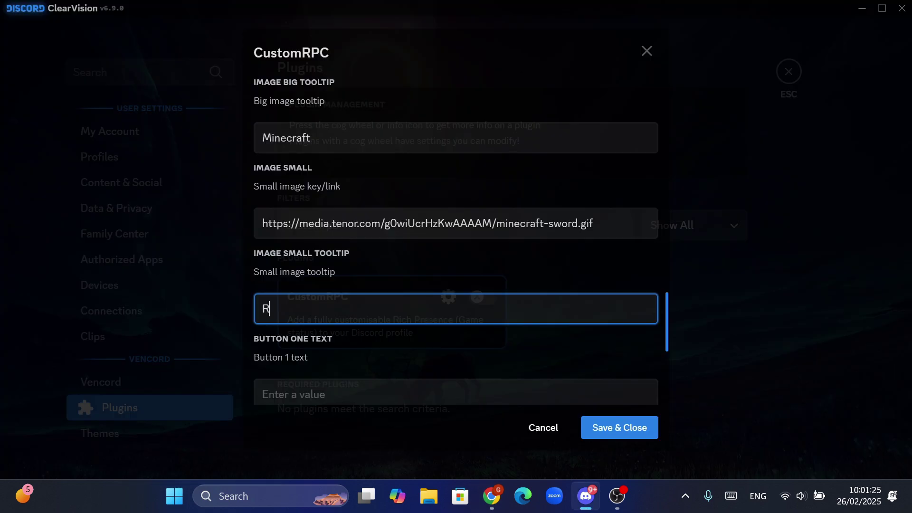
{"action": "type", "text": "Rank - God"}
{"action": "scroll", "coordinate": [456, 238], "scroll_direction": "down", "scroll_amount": 1}
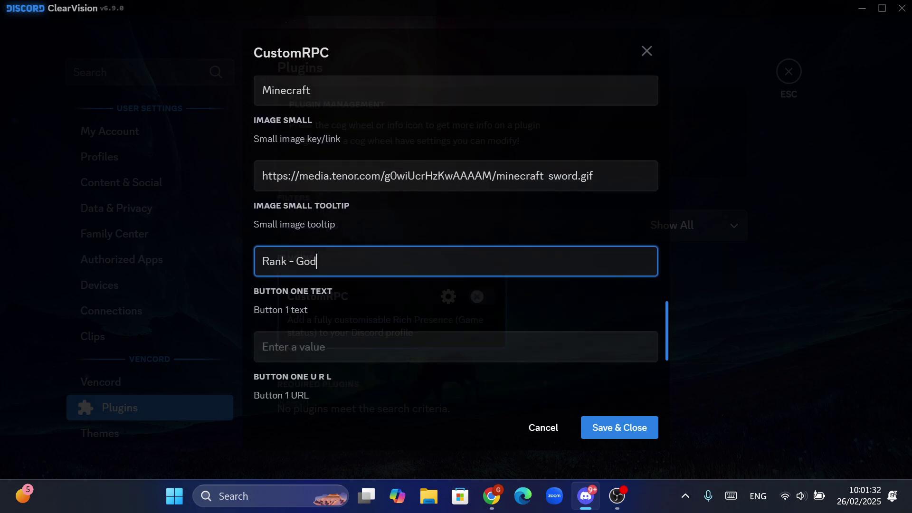
Set the button 1 text to "This is just a button!"
{"action": "scroll", "coordinate": [415, 262], "scroll_direction": "down", "scroll_amount": 1}
{"action": "left_click", "coordinate": [414, 297]}
{"action": "scroll", "coordinate": [414, 241], "scroll_direction": "down", "scroll_amount": 3}
{"action": "scroll", "coordinate": [415, 241], "scroll_direction": "up", "scroll_amount": 3}
{"action": "scroll", "coordinate": [414, 240], "scroll_direction": "down", "scroll_amount": 1}
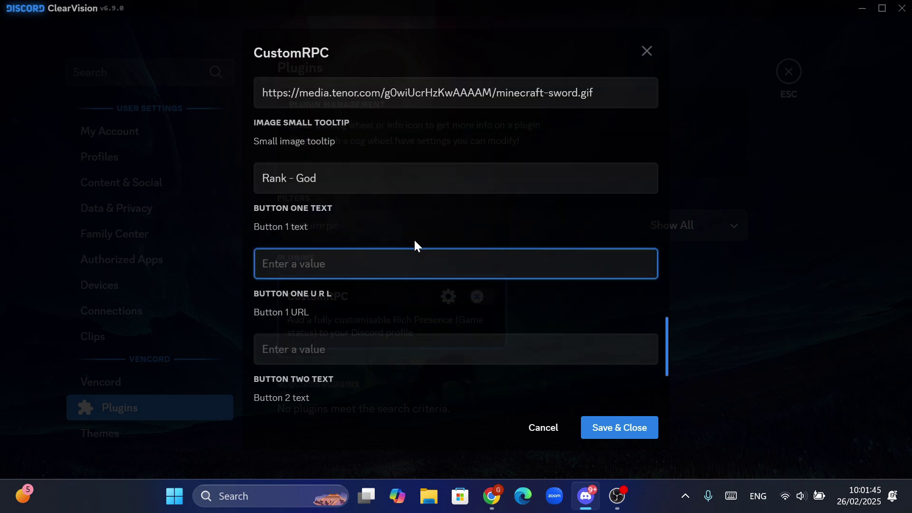
{"action": "type", "text": "This is just a button!"}
{"action": "left_click", "coordinate": [492, 496]}
{"action": "left_click", "coordinate": [378, 14]}
{"action": "left_click", "coordinate": [449, 267]}
{"action": "type", "text": "minecraft"}
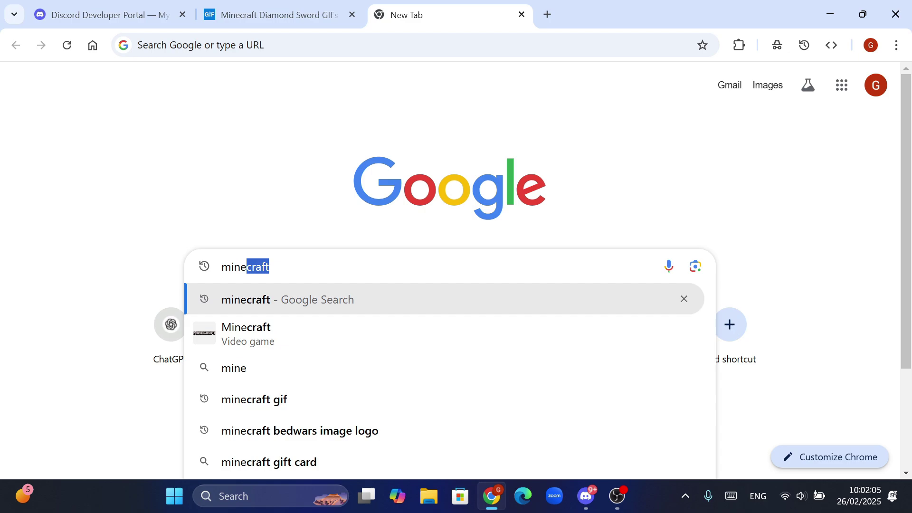
{"action": "key", "text": "Return"}
{"action": "right_click", "coordinate": [295, 216]}
{"action": "left_click", "coordinate": [340, 327]}
{"action": "left_click", "coordinate": [585, 496]}
{"action": "left_click", "coordinate": [415, 253]}
{"action": "key", "text": "ctrl+v"}
Set the button 2 text to "This button two!"
{"action": "left_click", "coordinate": [415, 292]}
{"action": "type", "text": "This button two"}
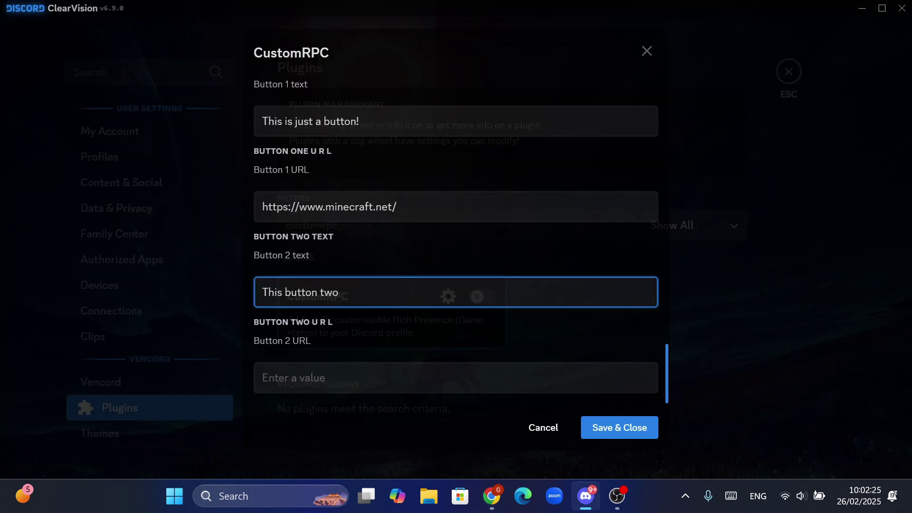
{"action": "type", "text": " you *****"}
{"action": "key", "text": "BackSpace"}
{"action": "key", "text": "BackSpace"}
{"action": "key", "text": "BackSpace"}
{"action": "key", "text": "BackSpace"}
{"action": "key", "text": "BackSpace"}
{"action": "key", "text": "BackSpace"}
{"action": "key", "text": "BackSpace"}
{"action": "key", "text": "BackSpace"}
{"action": "key", "text": "BackSpace"}
{"action": "key", "text": "BackSpace"}
{"action": "type", "text": "!"}
Check the browser for the link, return to Discord and paste it as the button 2 URL
{"action": "left_click", "coordinate": [352, 377]}
{"action": "left_click", "coordinate": [491, 496]}
{"action": "left_click", "coordinate": [586, 496]}
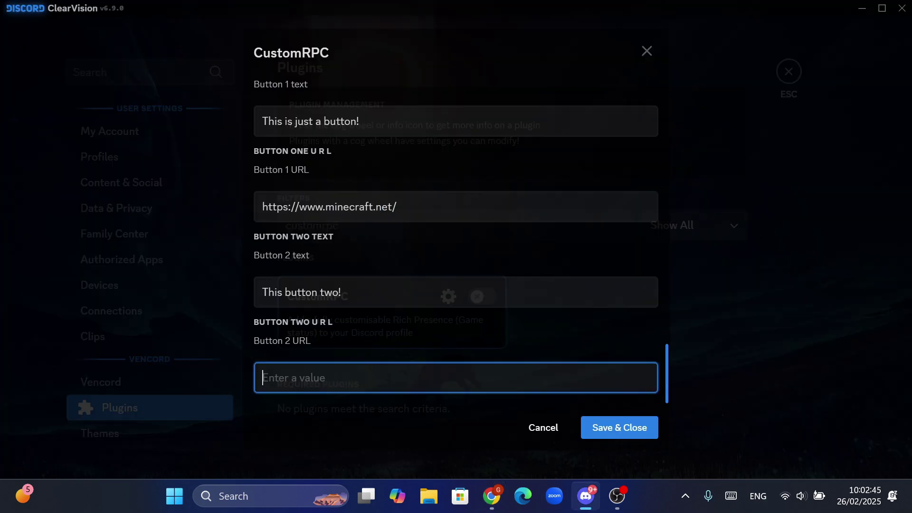
{"action": "scroll", "coordinate": [407, 292], "scroll_direction": "up", "scroll_amount": 5}
{"action": "scroll", "coordinate": [407, 291], "scroll_direction": "down", "scroll_amount": 5}
{"action": "key", "text": "ctrl+v"}
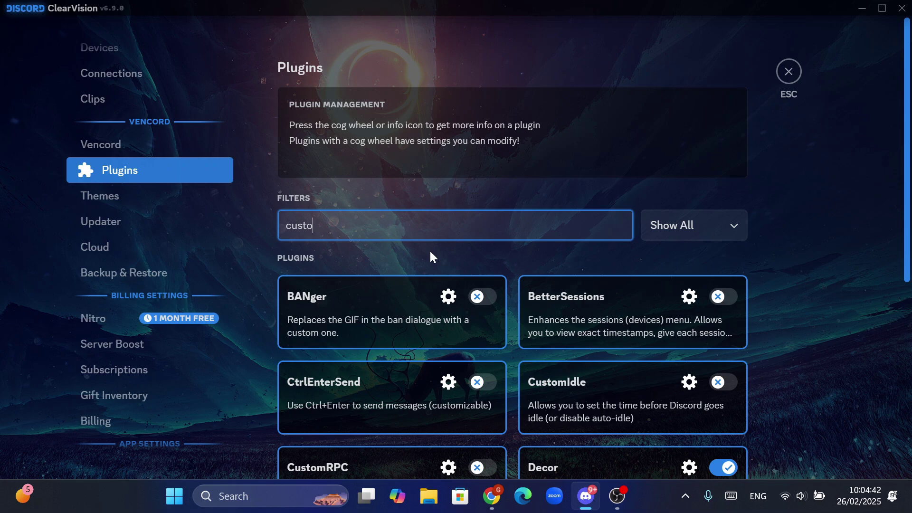
Search the Vencord plugins for customrpc and enable the CustomRPC plugin
{"action": "type", "text": "mrpc"}
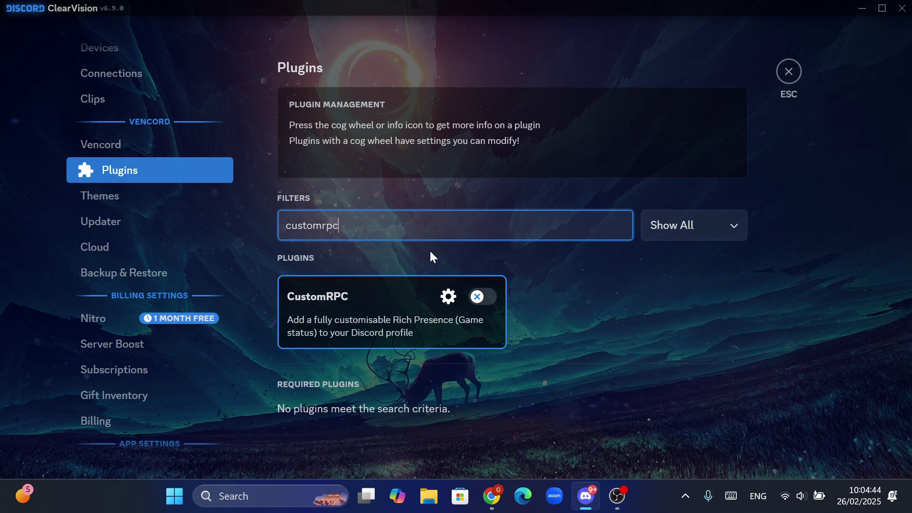
{"action": "left_click", "coordinate": [485, 299]}
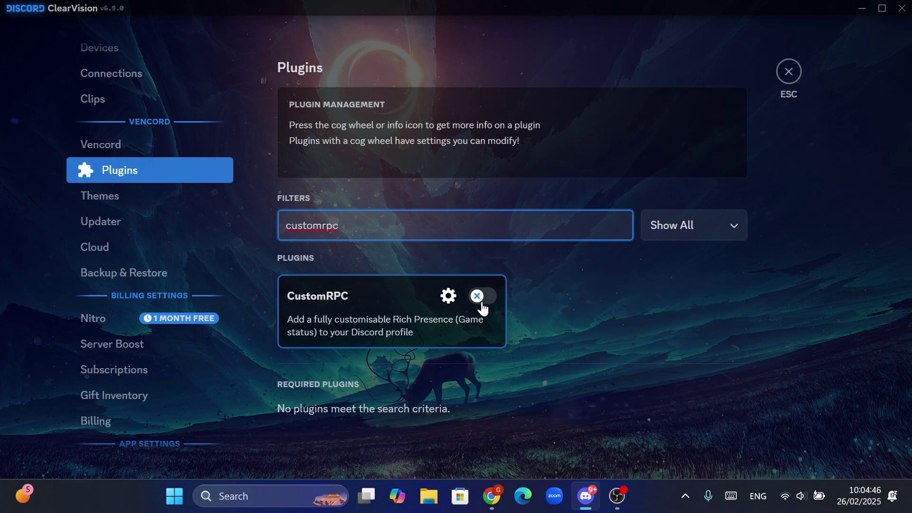